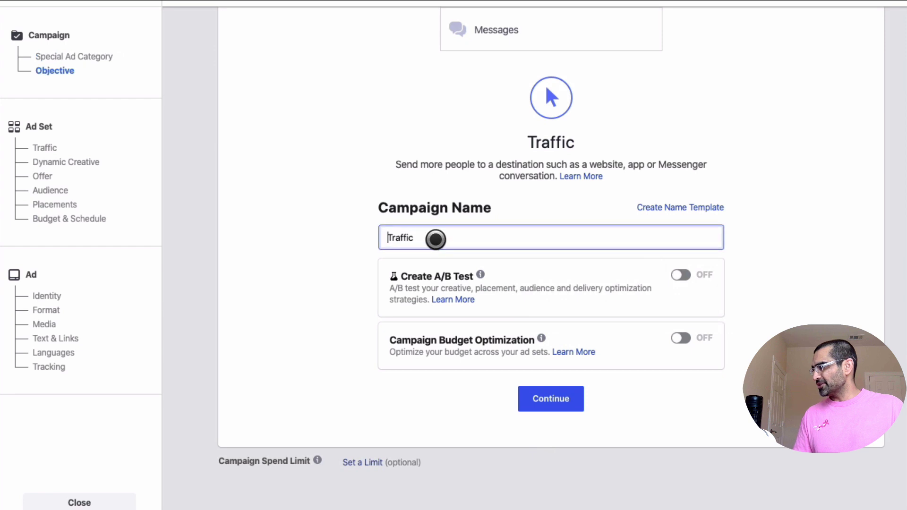
Name the campaign "test traffic SMB" and continue to the ad set
text(test )
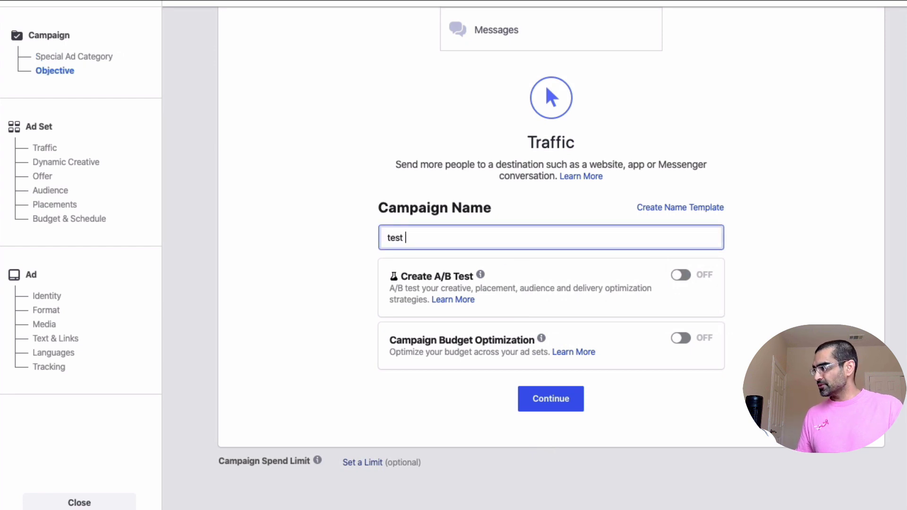
text(traffic )
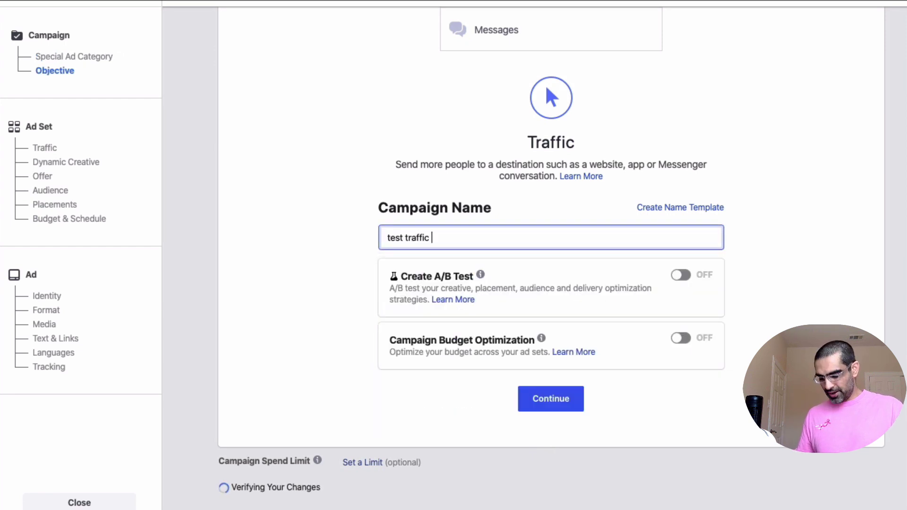
text(SMB)
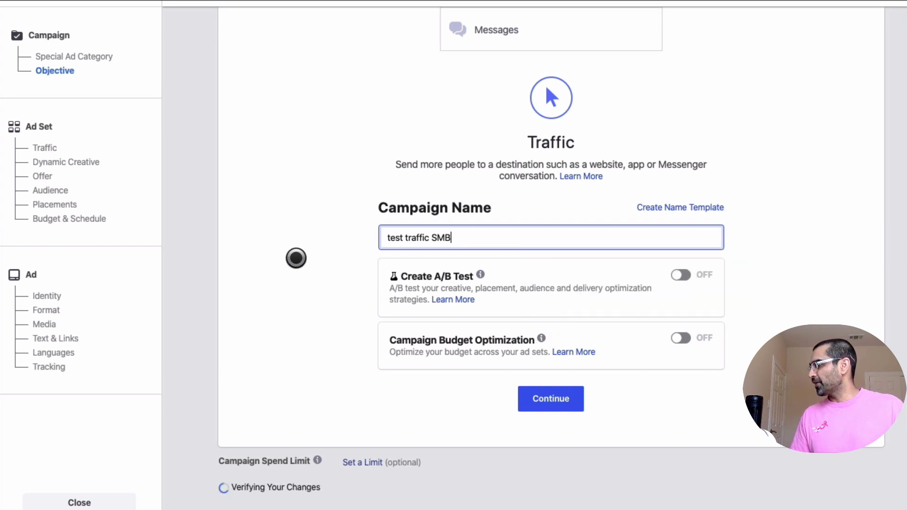
click(557, 392)
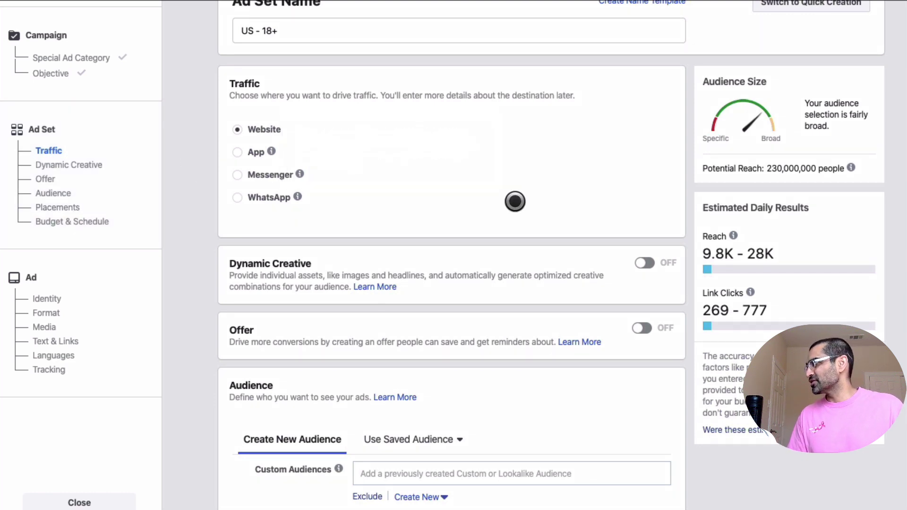
Search detailed targeting for "small business owner" and add the Small business owners behavior to the audience
scroll(515, 204, down, 2)
scroll(515, 205, down, 12)
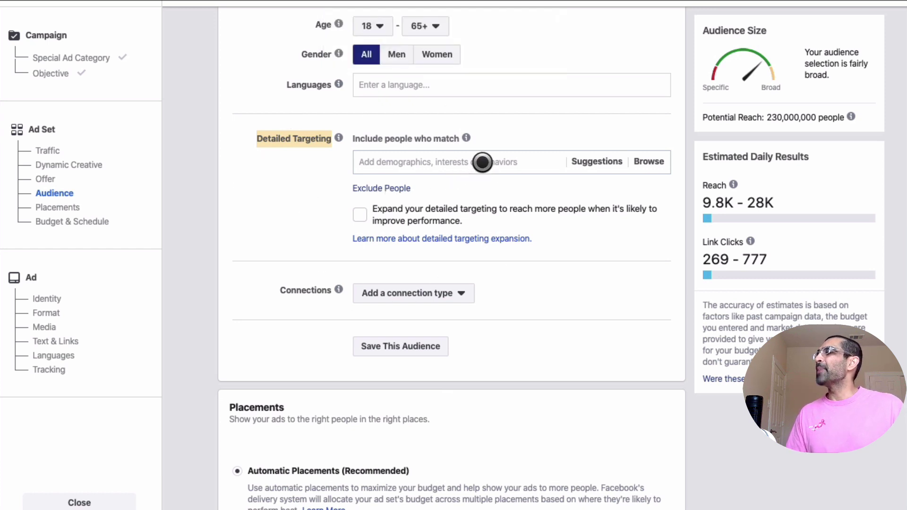
click(481, 158)
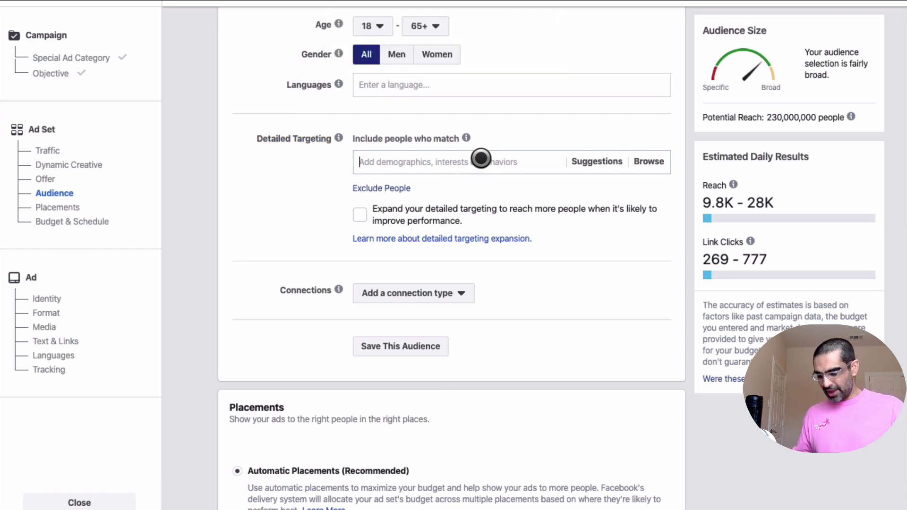
text(small business owner)
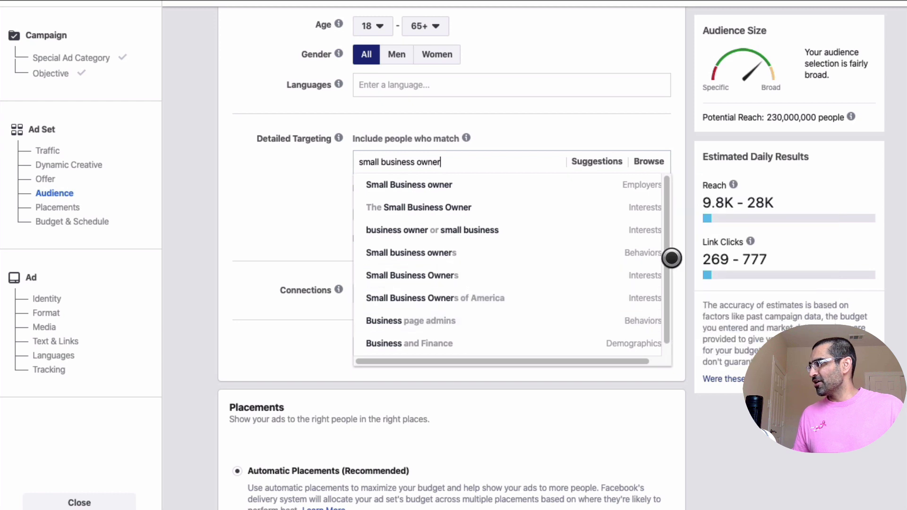
drag(666, 259, 666, 270)
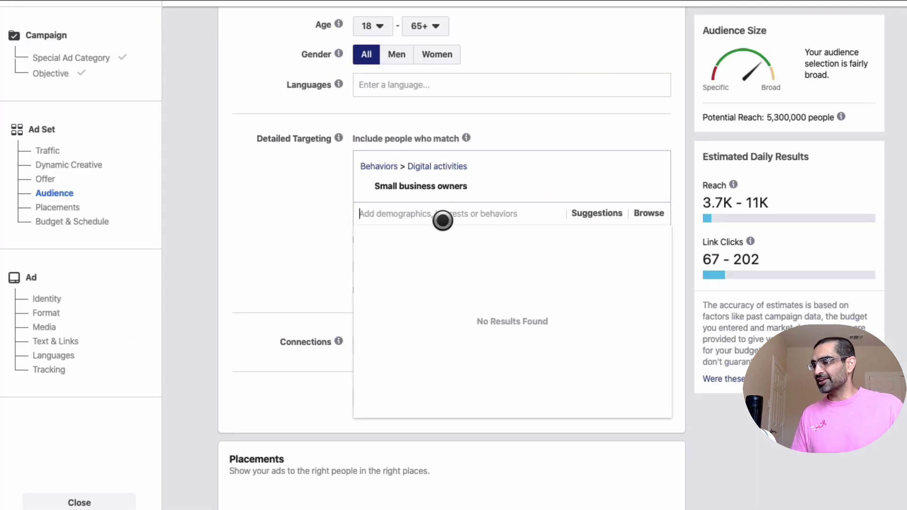
Browse the Digital activities behaviors in detailed targeting to see where Small business owners is listed
click(654, 207)
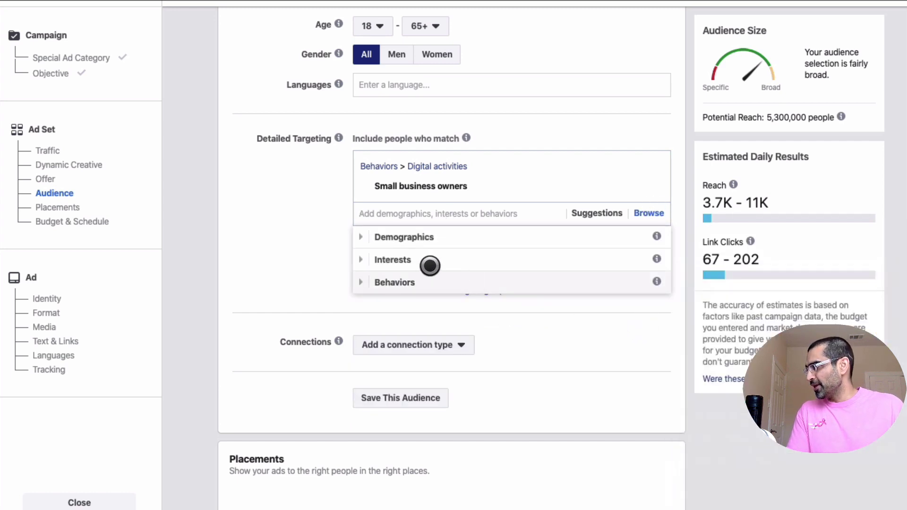
click(364, 280)
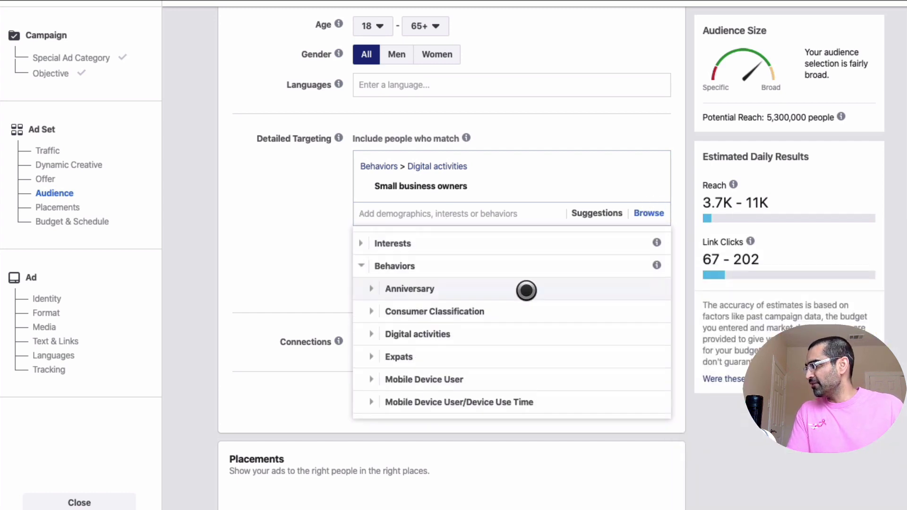
click(371, 303)
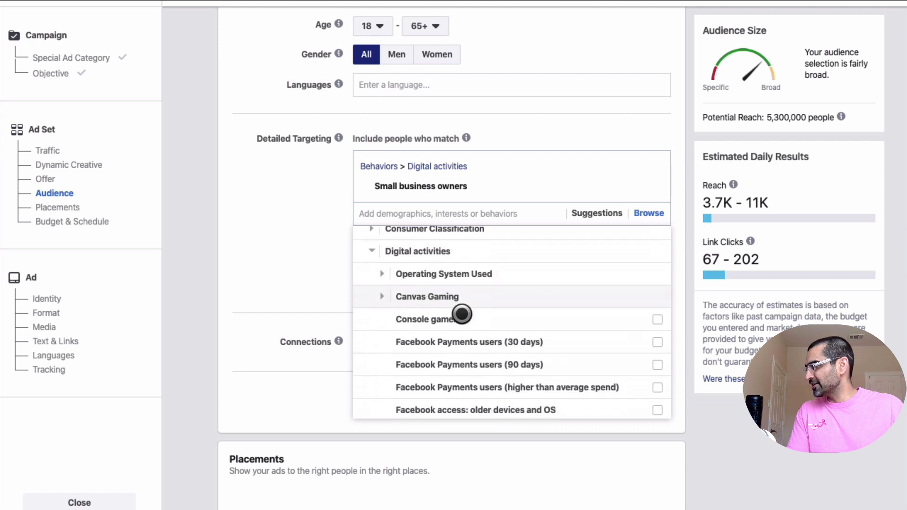
scroll(530, 298, down, 5)
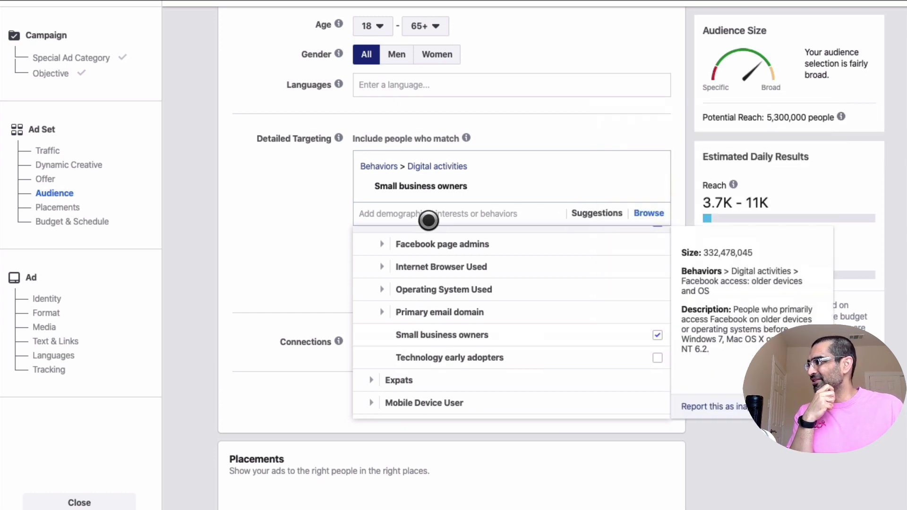
click(284, 211)
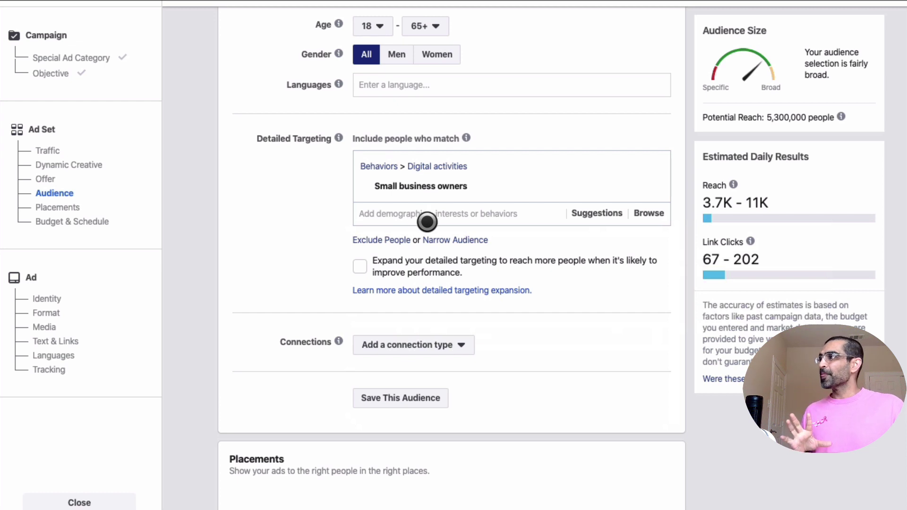
Change the audience location to the state of New York, United States
scroll(427, 222, up, 3)
scroll(448, 239, up, 1)
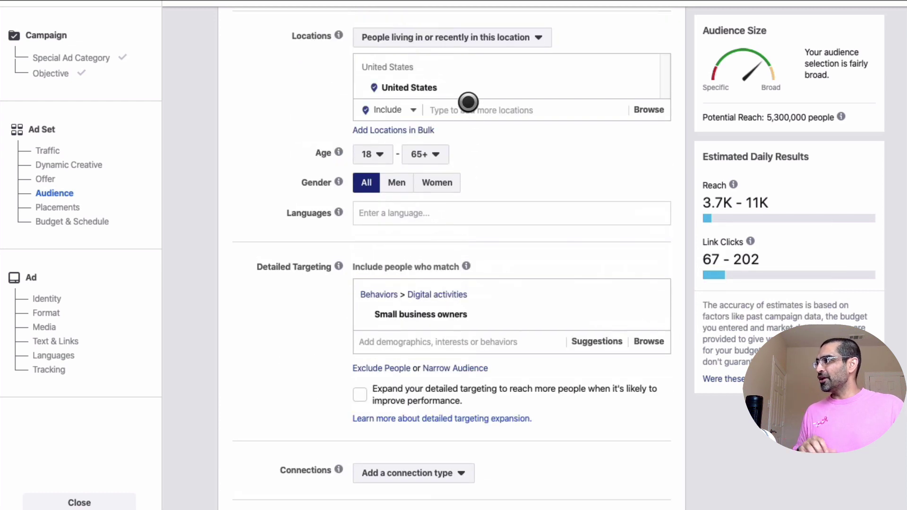
click(470, 102)
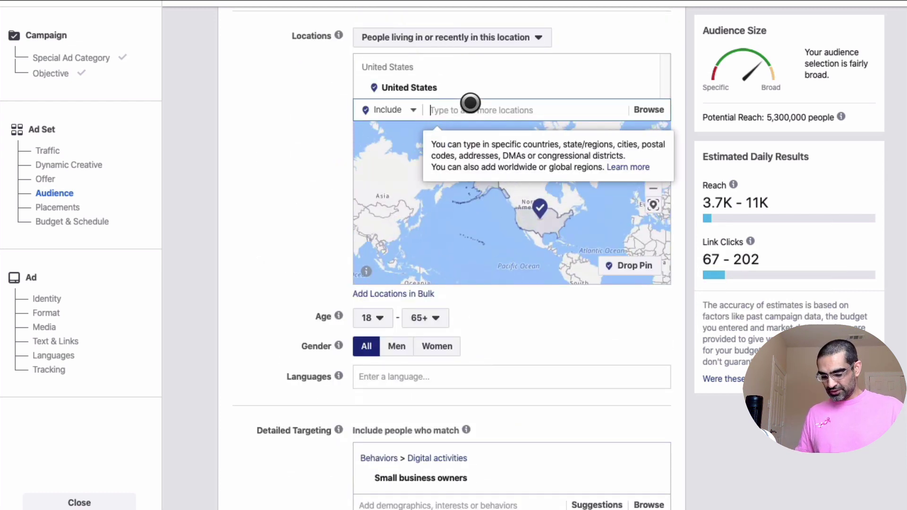
text(new )
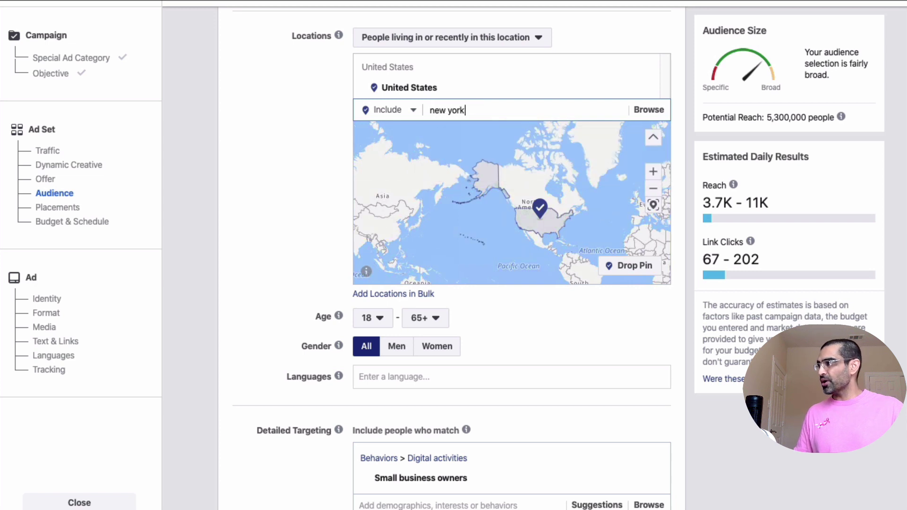
text(york)
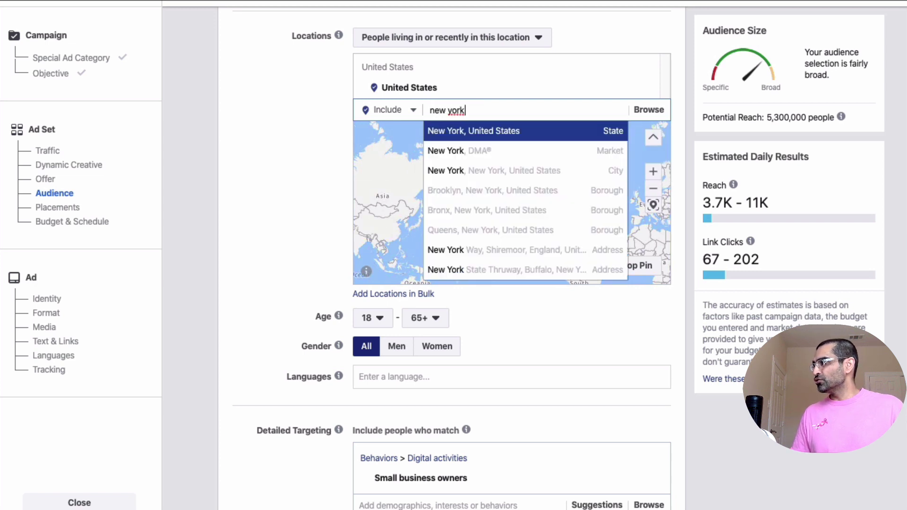
click(517, 130)
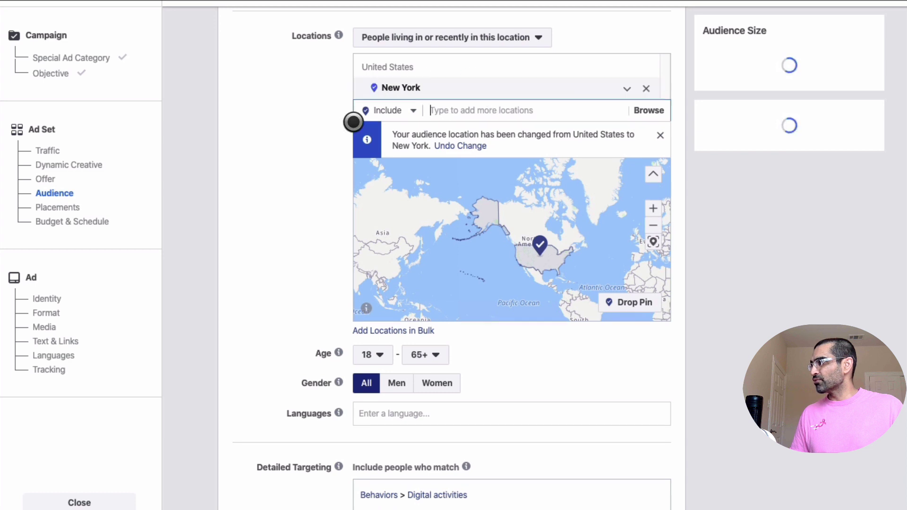
Check which options are available for the New York location entry
click(626, 84)
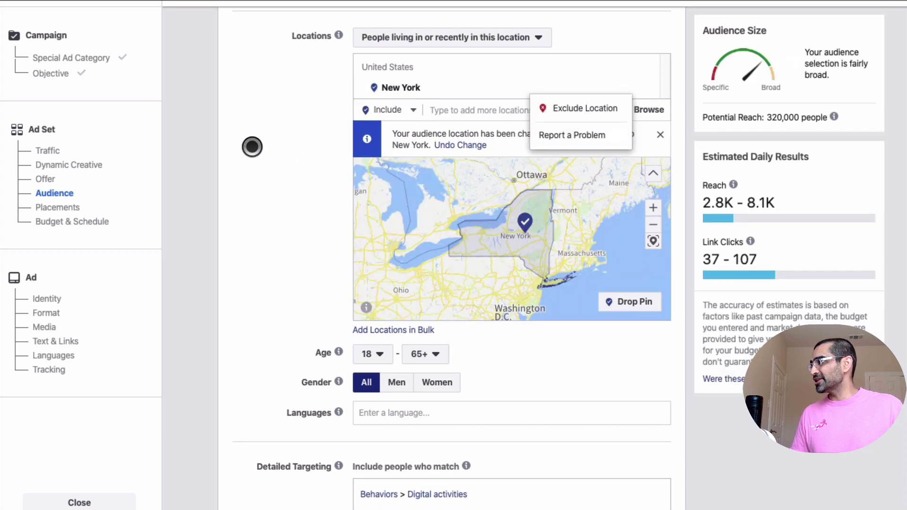
click(252, 147)
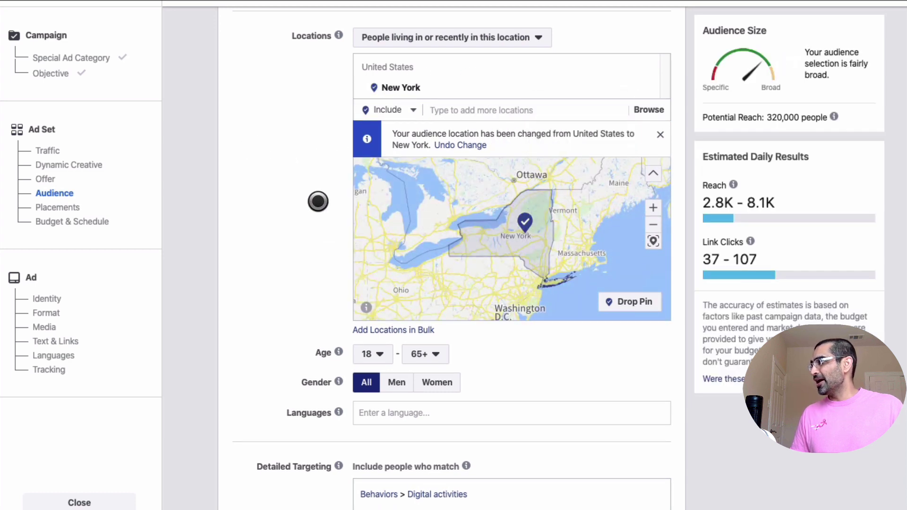
click(630, 84)
click(257, 147)
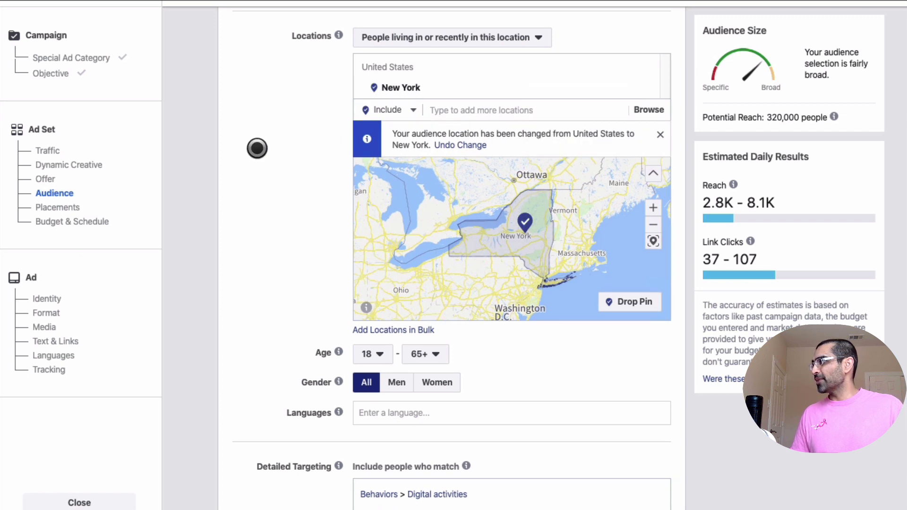
Remove New York from the audience locations and add the United States instead
scroll(259, 166, down, 3)
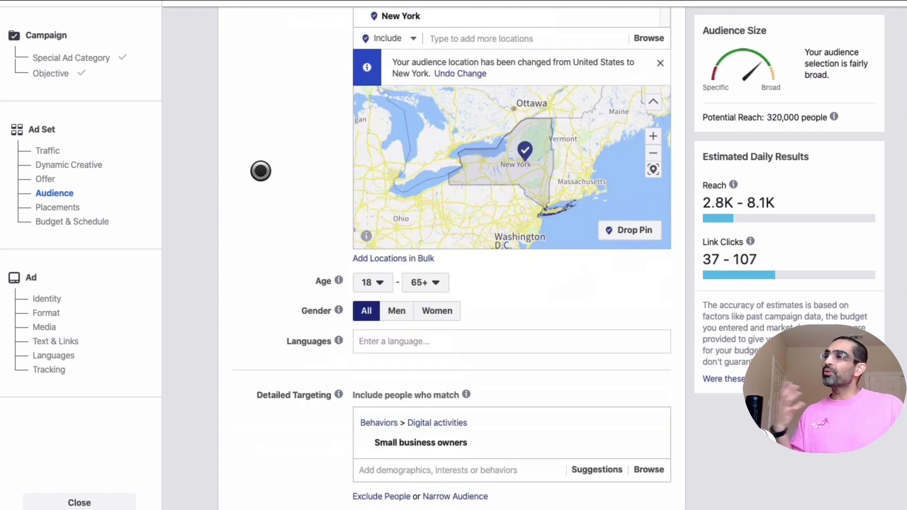
scroll(504, 179, up, 3)
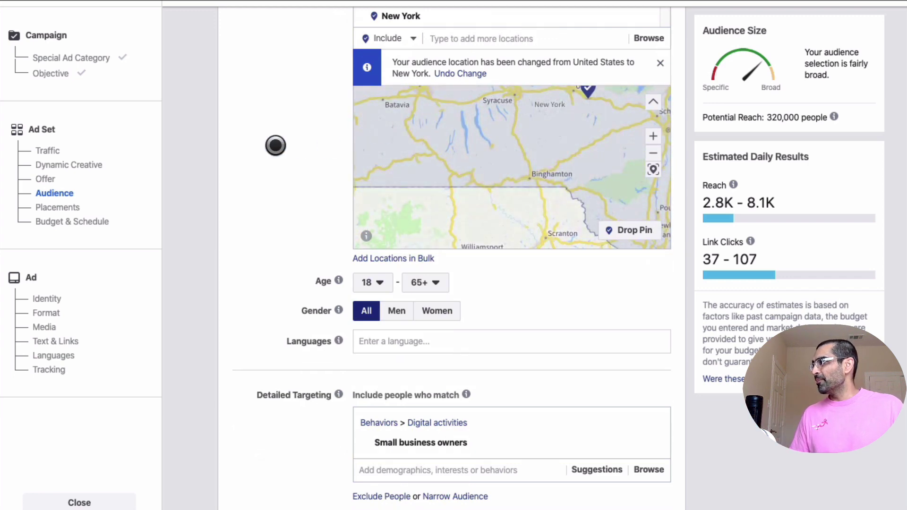
scroll(285, 150, up, 5)
click(649, 249)
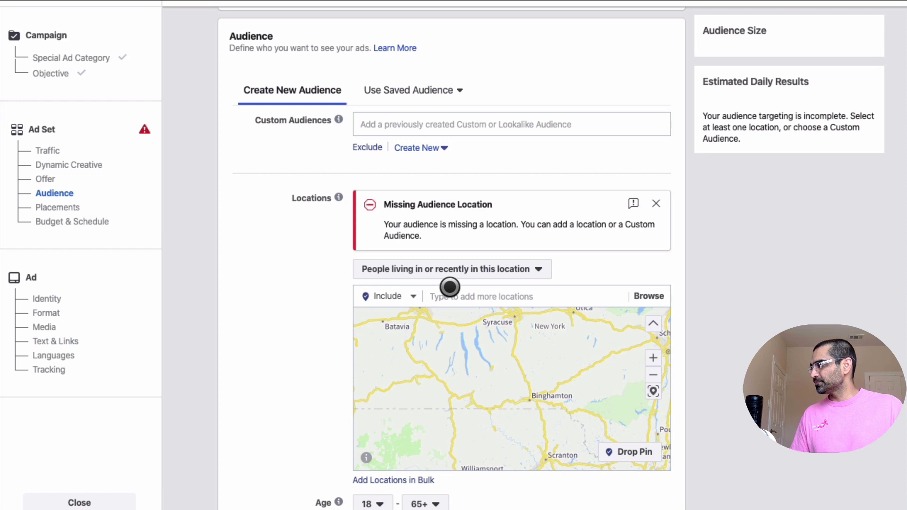
click(472, 291)
text(united)
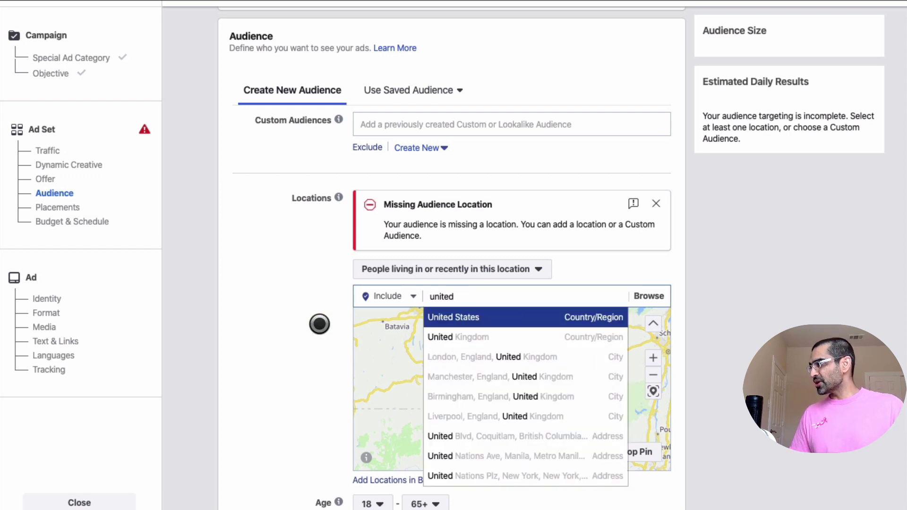
key(Return)
Examine the list of Behaviors categories available for detailed targeting
scroll(321, 326, down, 4)
scroll(319, 333, down, 3)
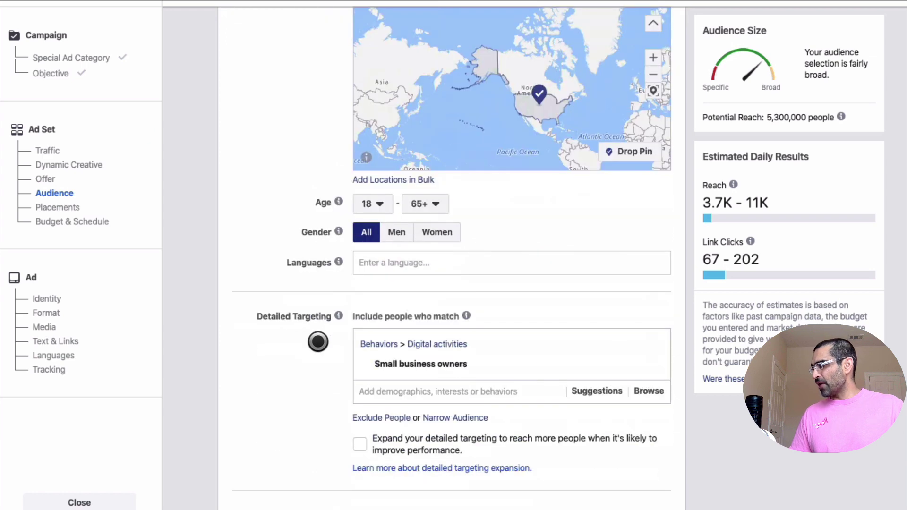
scroll(414, 355, down, 2)
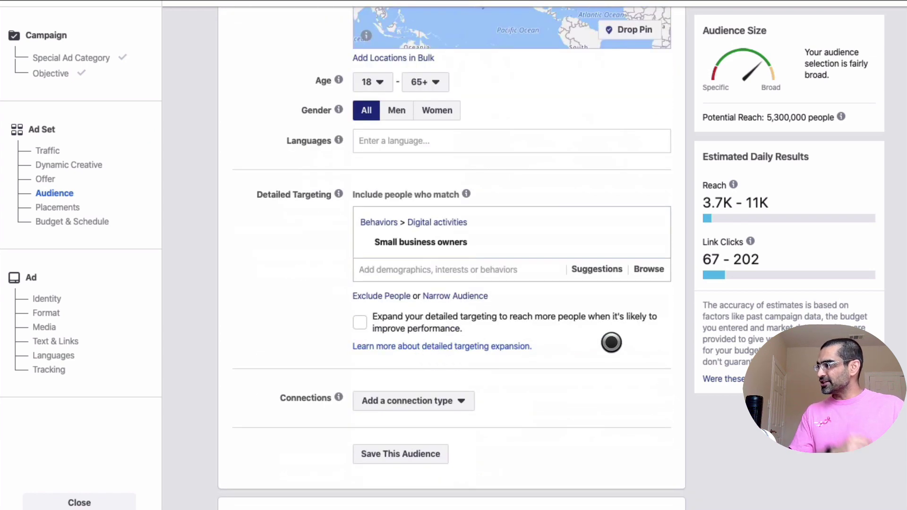
click(656, 265)
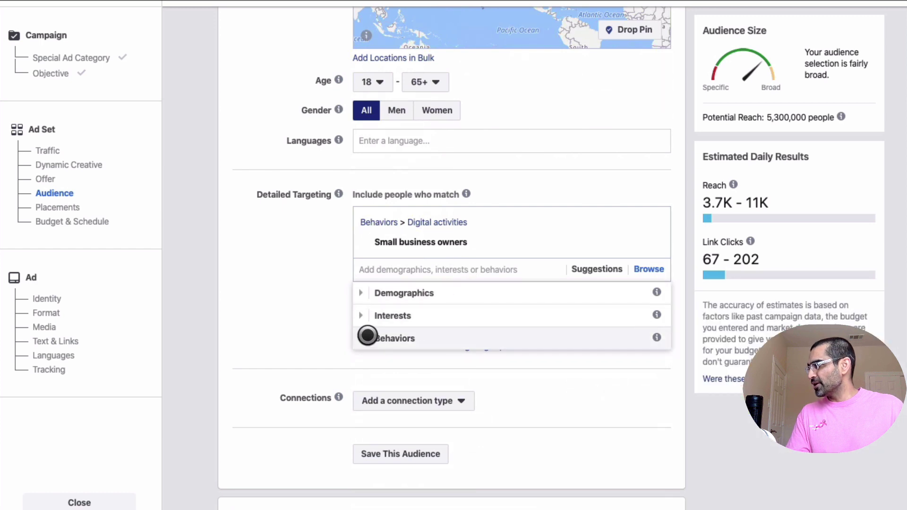
click(364, 334)
scroll(536, 331, down, 3)
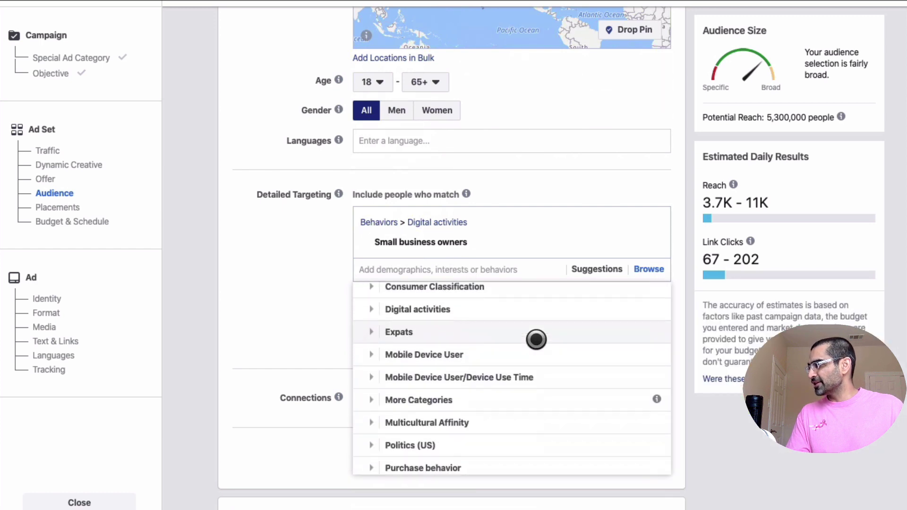
scroll(536, 346, down, 1)
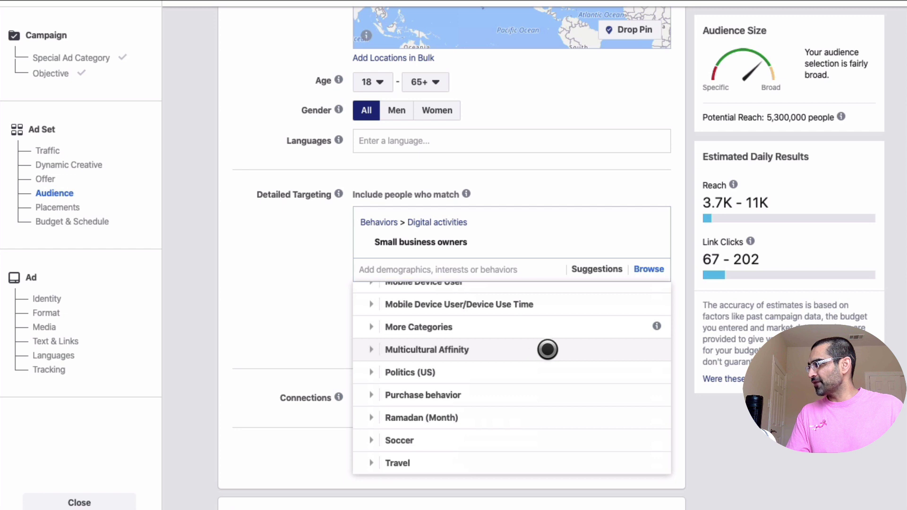
scroll(547, 350, up, 5)
scroll(549, 350, down, 4)
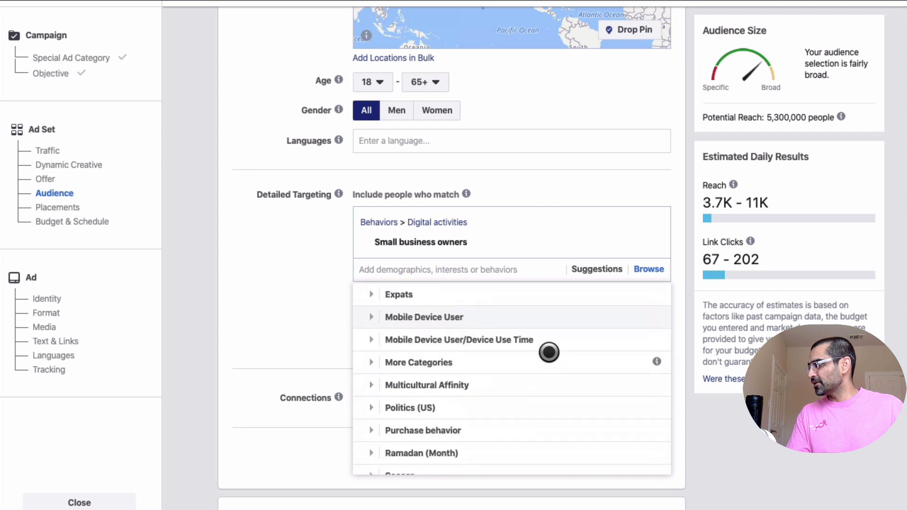
scroll(550, 361, down, 1)
scroll(548, 370, up, 4)
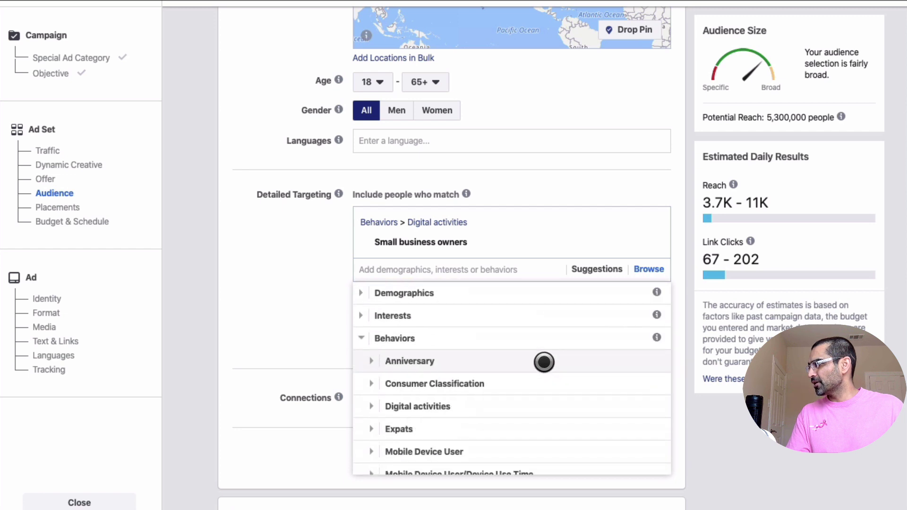
Add Business page admins to the detailed targeting from the Facebook page admins group under Digital activities
click(395, 403)
scroll(585, 397, down, 3)
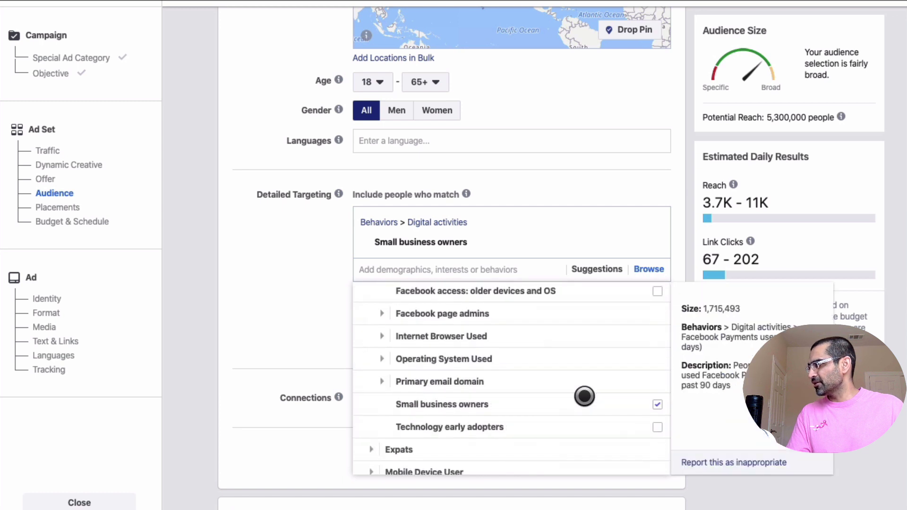
click(385, 307)
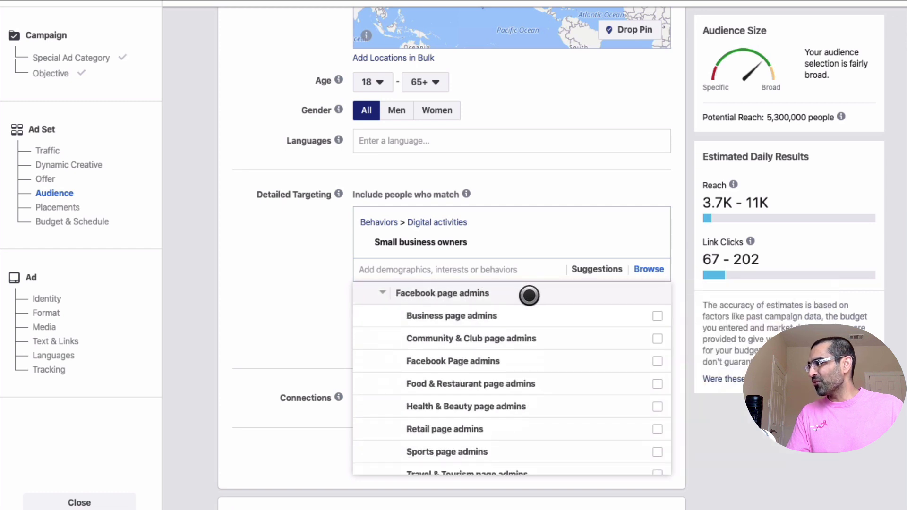
click(657, 318)
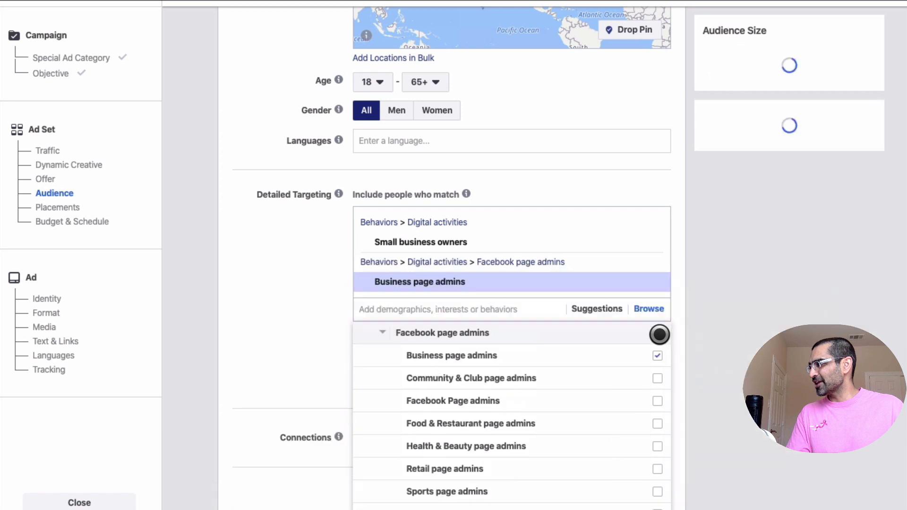
Examine the other options under Digital activities, including the Canvas Gaming group and the Facebook Payments users entries
click(659, 334)
scroll(665, 381, up, 3)
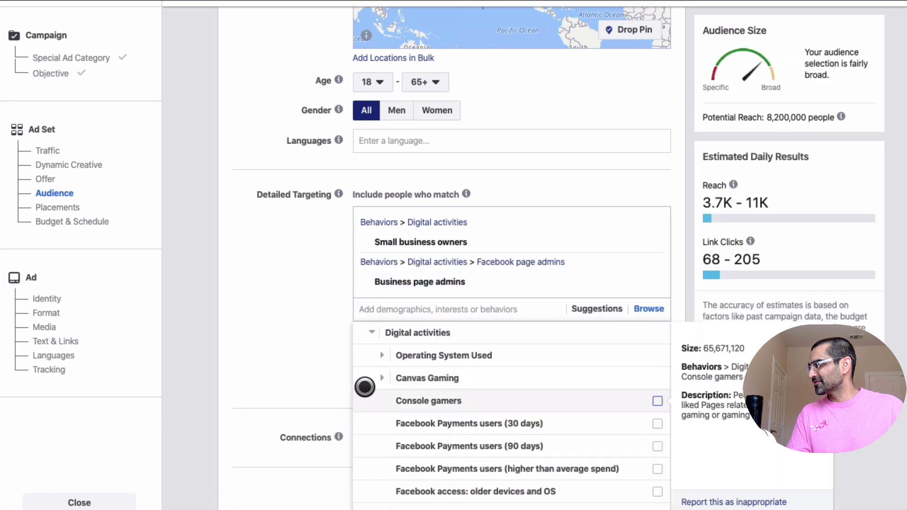
click(382, 377)
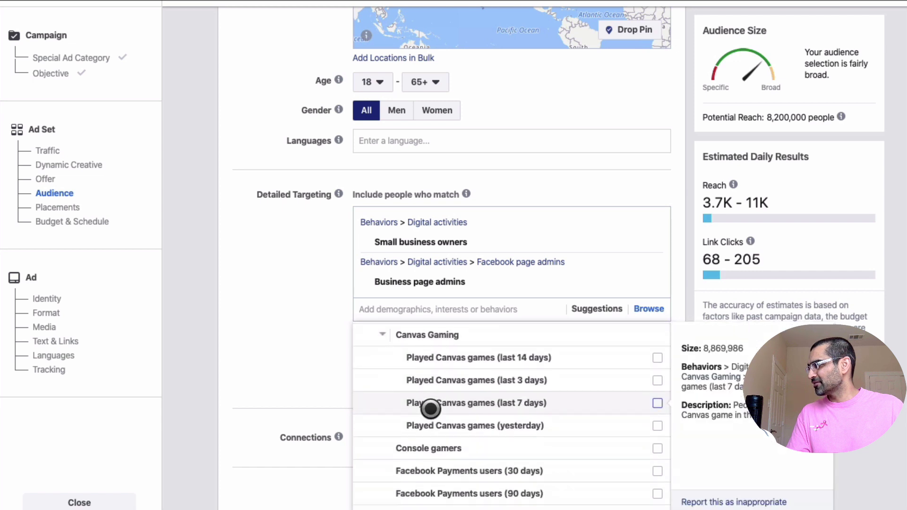
click(387, 339)
scroll(473, 401, up, 1)
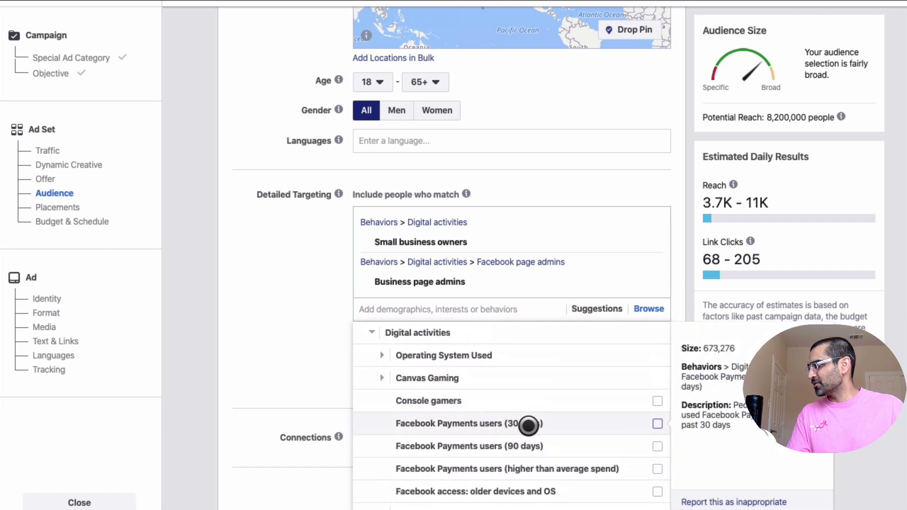
scroll(529, 425, down, 2)
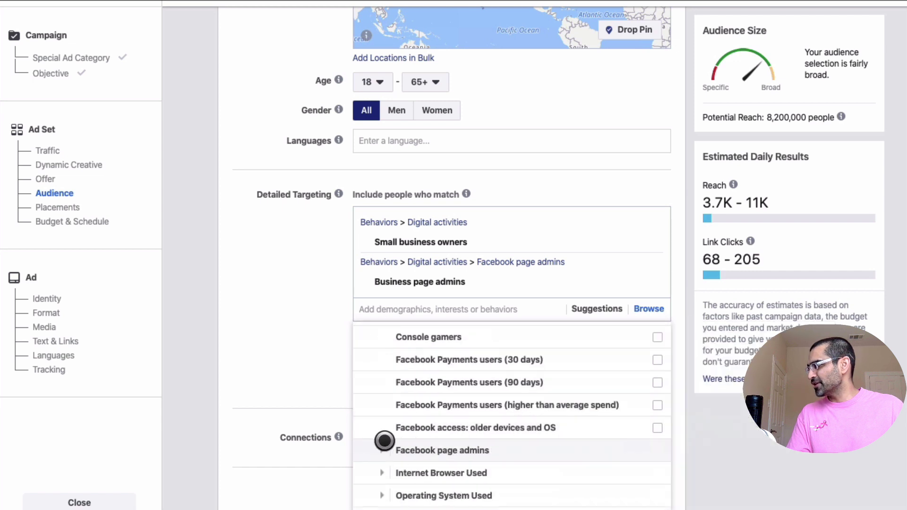
Add Facebook Page admins, Food & Restaurant page admins and Health & Beauty page admins to the detailed targeting from the Facebook page admins group
click(385, 442)
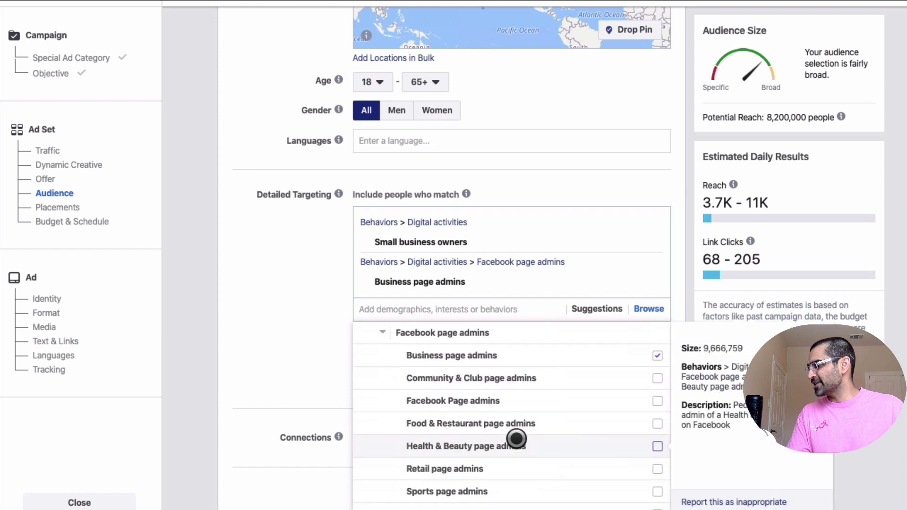
click(656, 356)
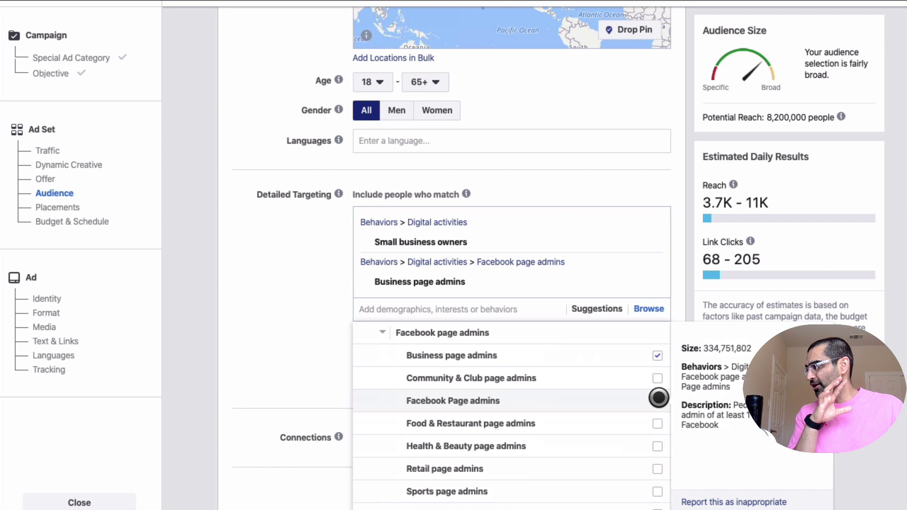
click(658, 398)
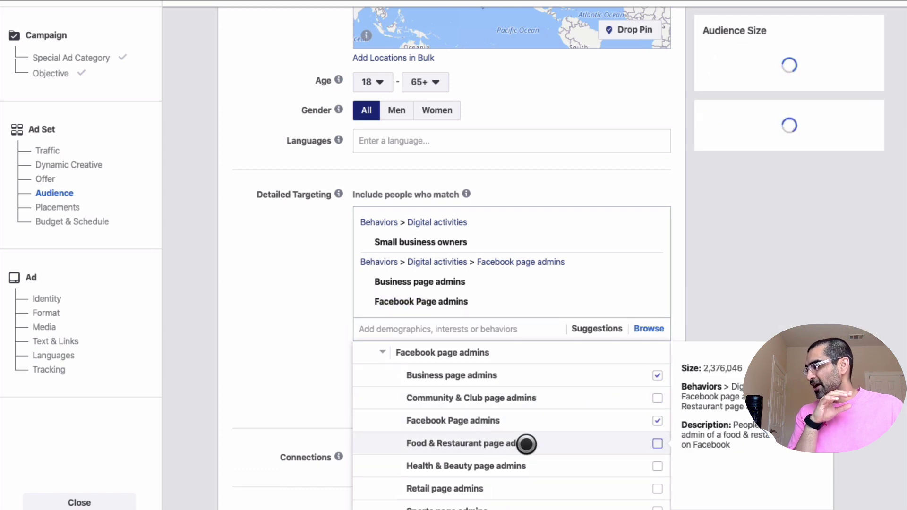
scroll(593, 447, down, 1)
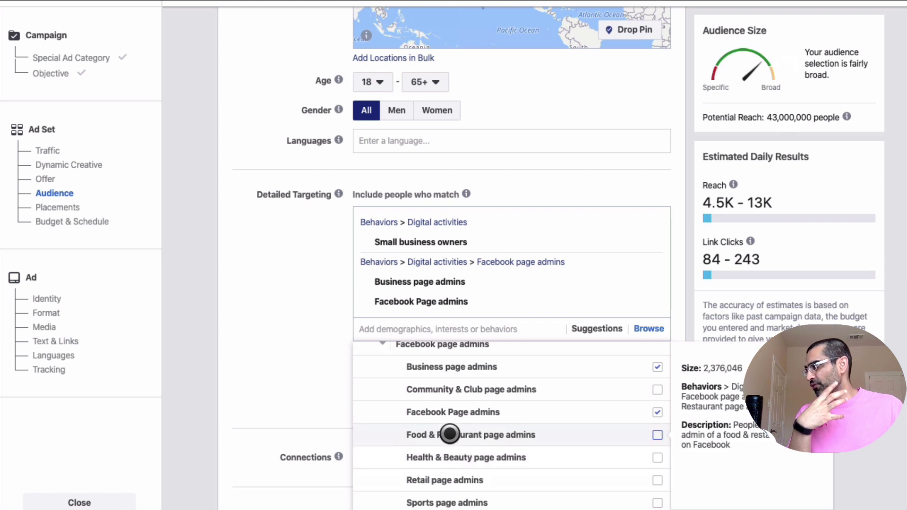
click(656, 434)
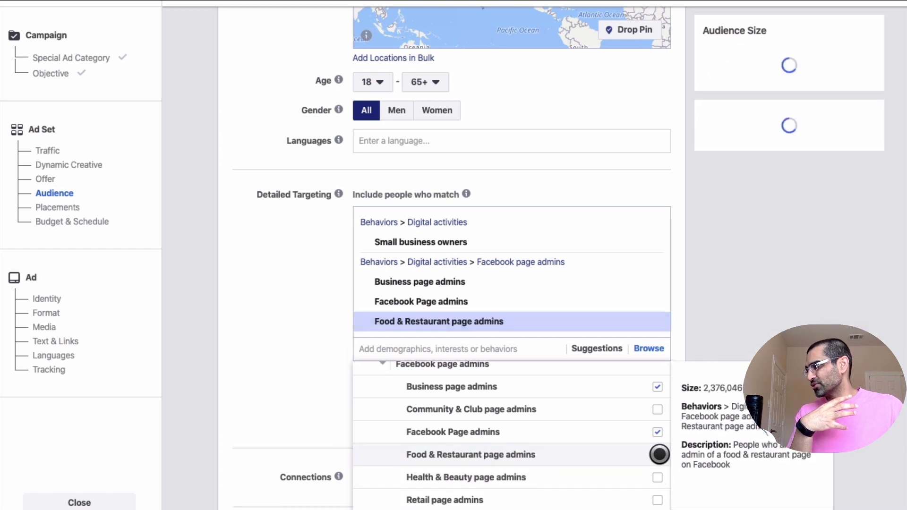
click(261, 361)
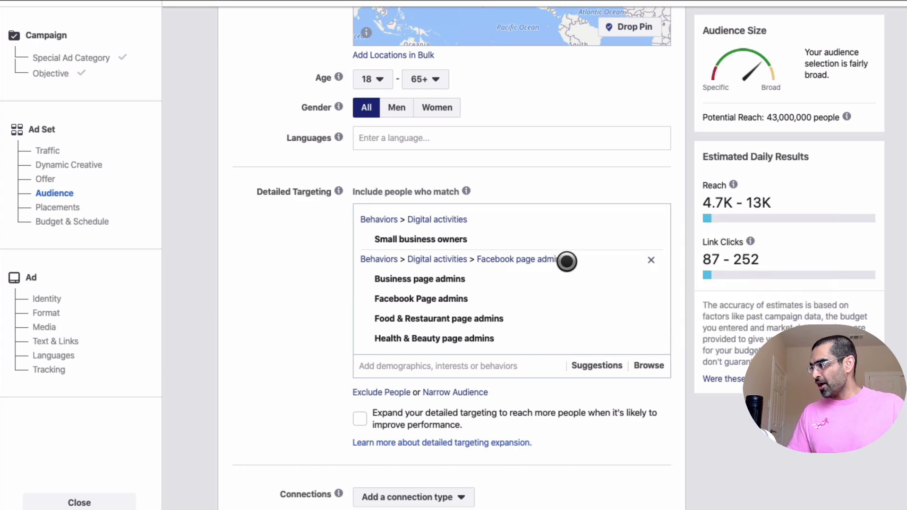
Search the detailed targeting for "business owners" and look through the suggested employers, interests and job titles
scroll(561, 261, down, 2)
click(513, 280)
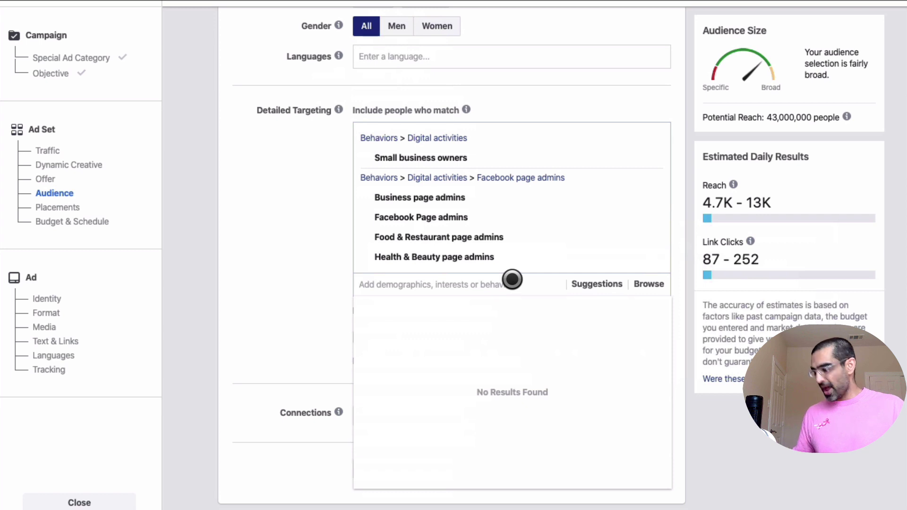
text(business owners)
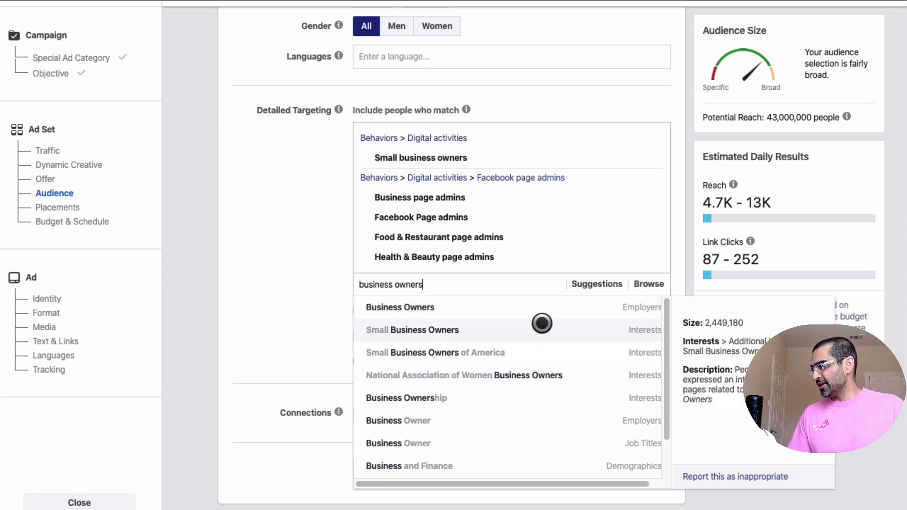
scroll(509, 473, down, 2)
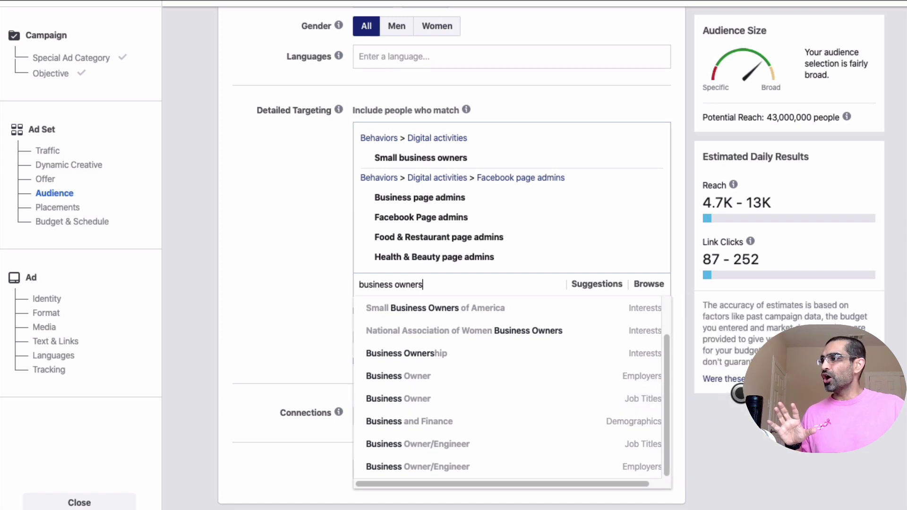
click(711, 396)
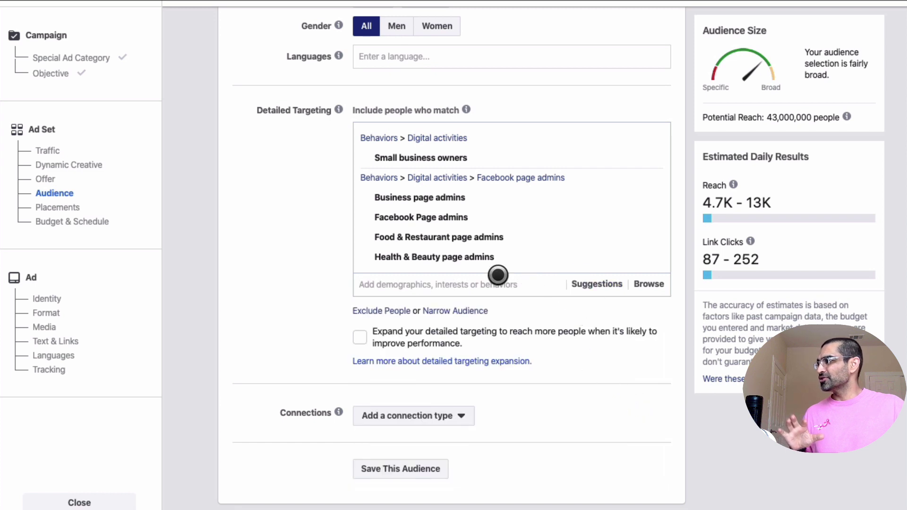
Search the detailed targeting for "Business owners" and add the Business Owner job title
text(Business owners)
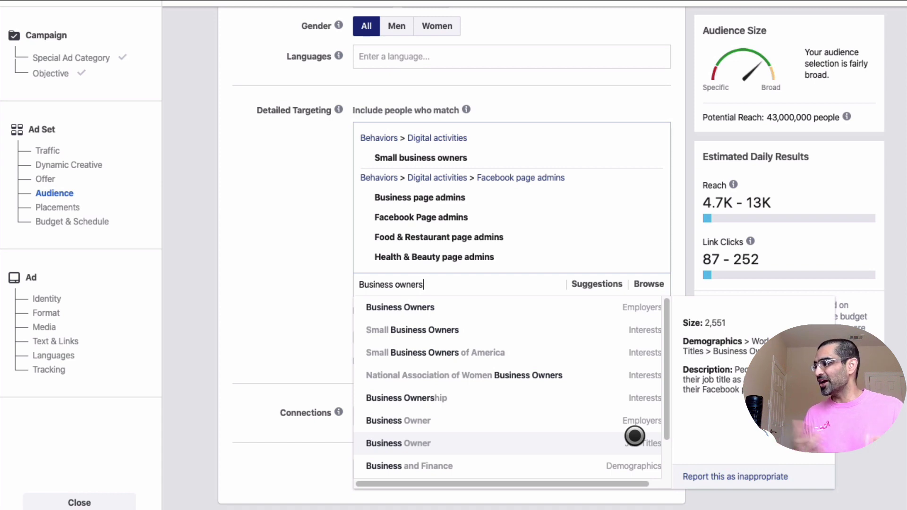
click(480, 435)
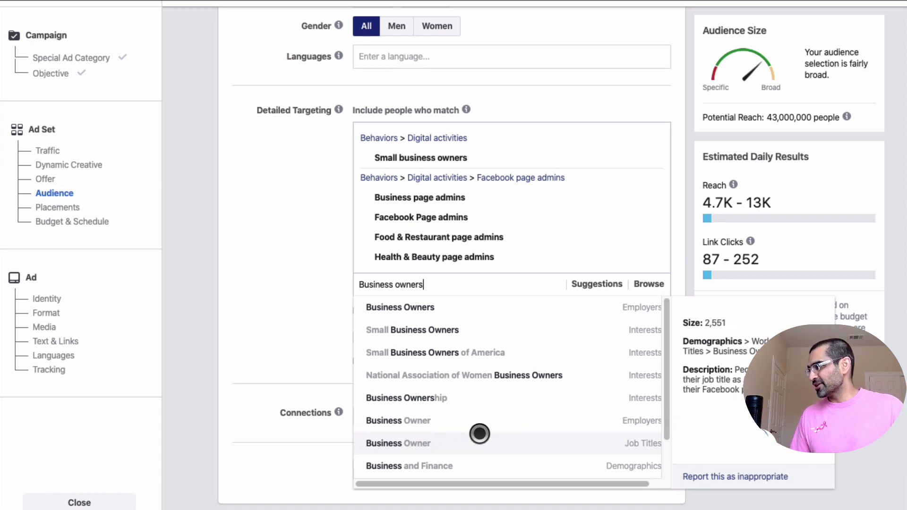
click(253, 290)
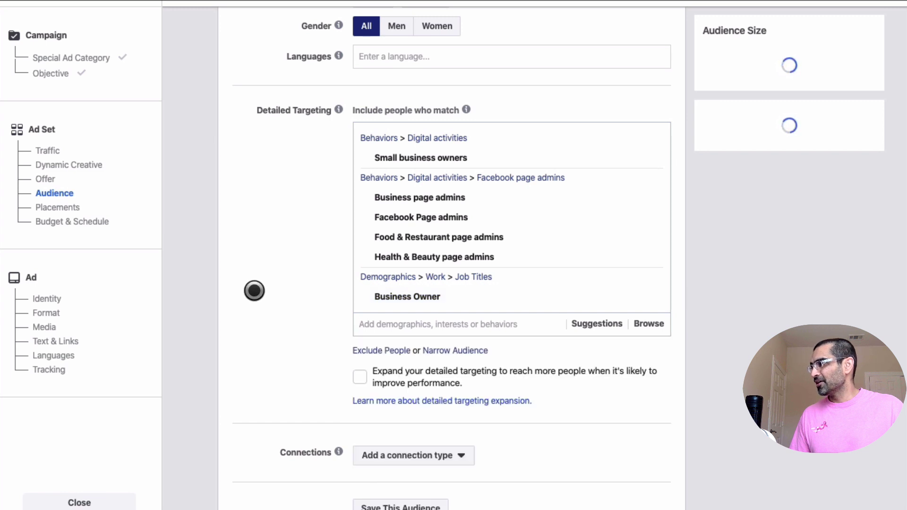
scroll(263, 311, up, 1)
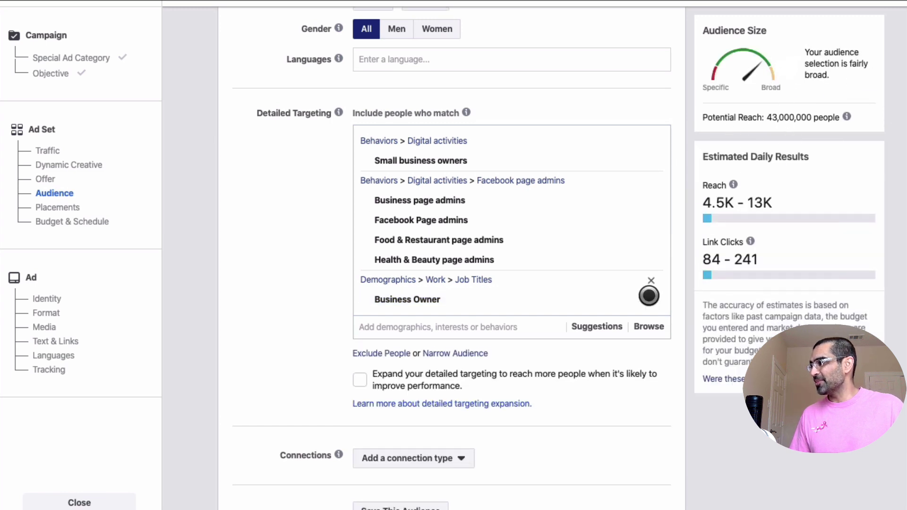
mouse_move(624, 299)
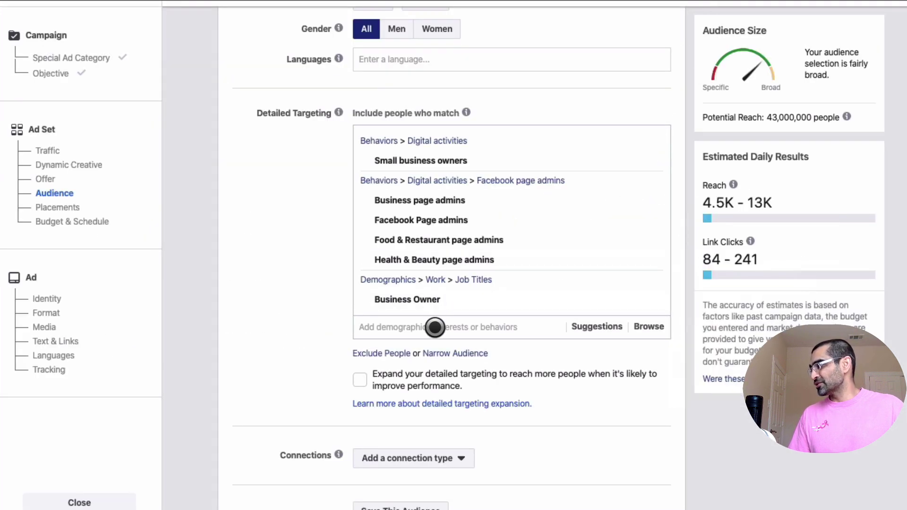
Try adding the Chief executive officer interest to the detailed targeting through a search for CEO, and remove it again
click(434, 324)
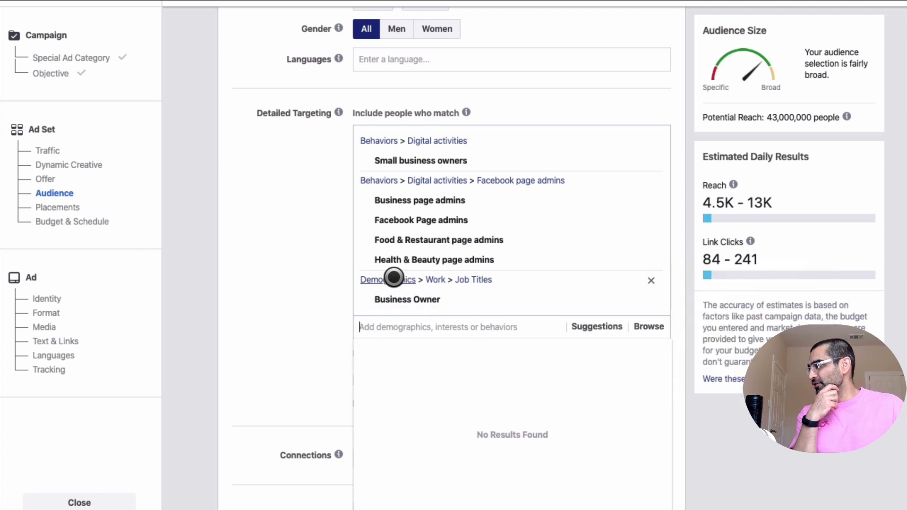
mouse_move(450, 302)
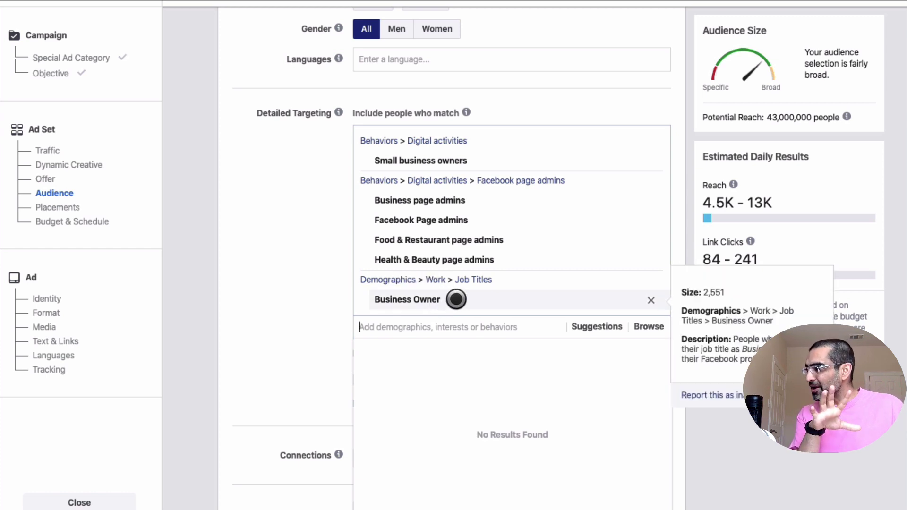
text(CEO)
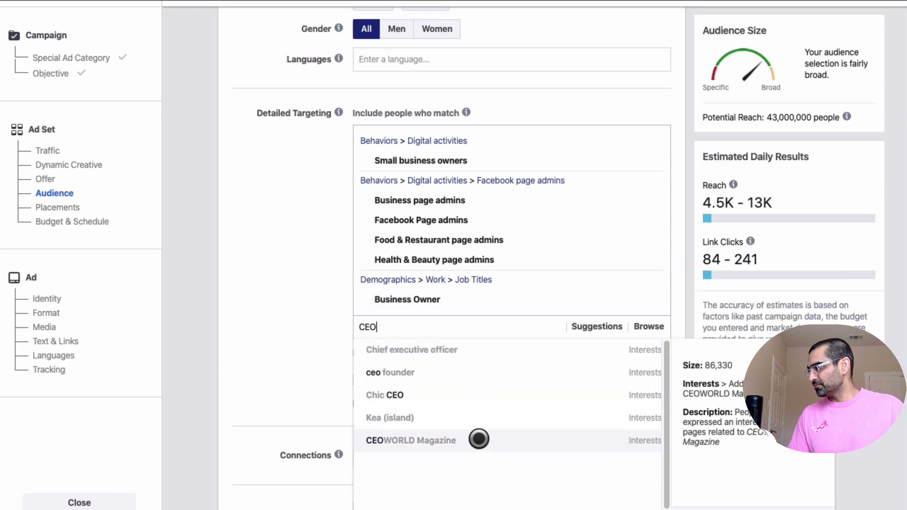
click(503, 350)
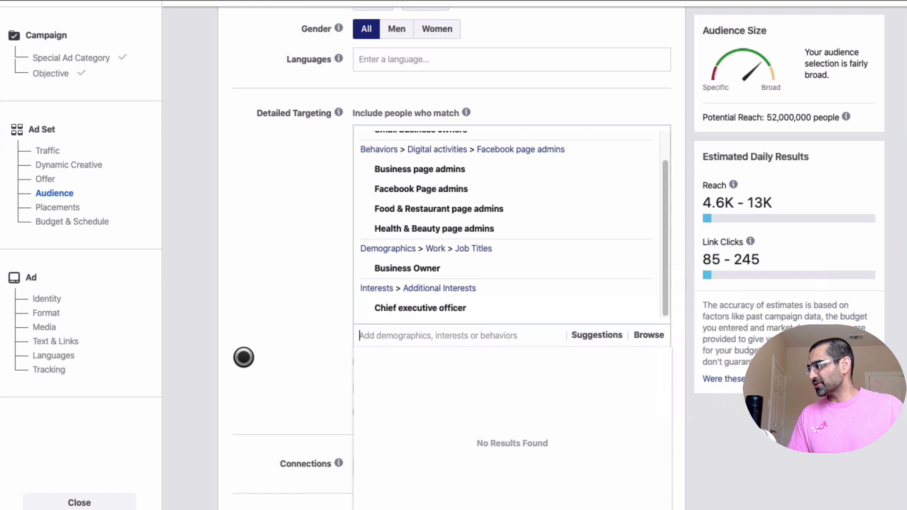
click(642, 285)
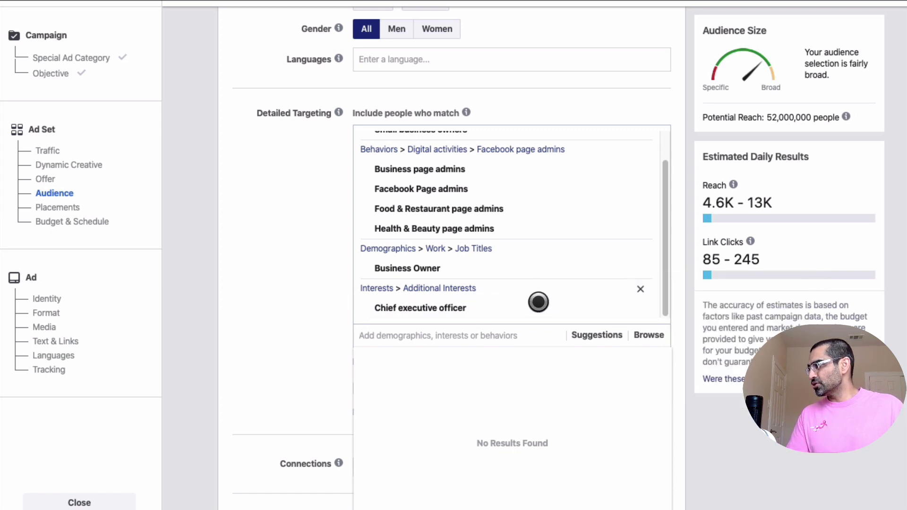
Search the job titles under Demographics > Work for "owner" and look over the top-level targeting categories
click(658, 326)
click(472, 351)
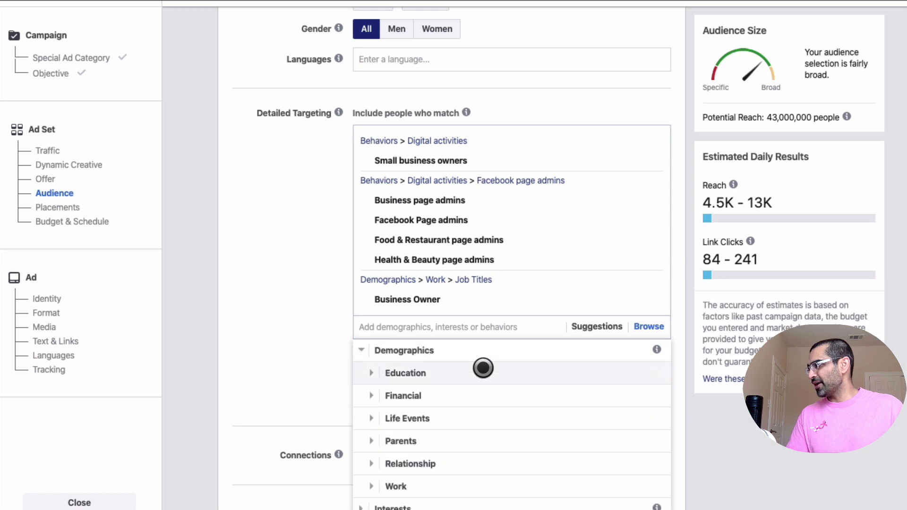
click(372, 484)
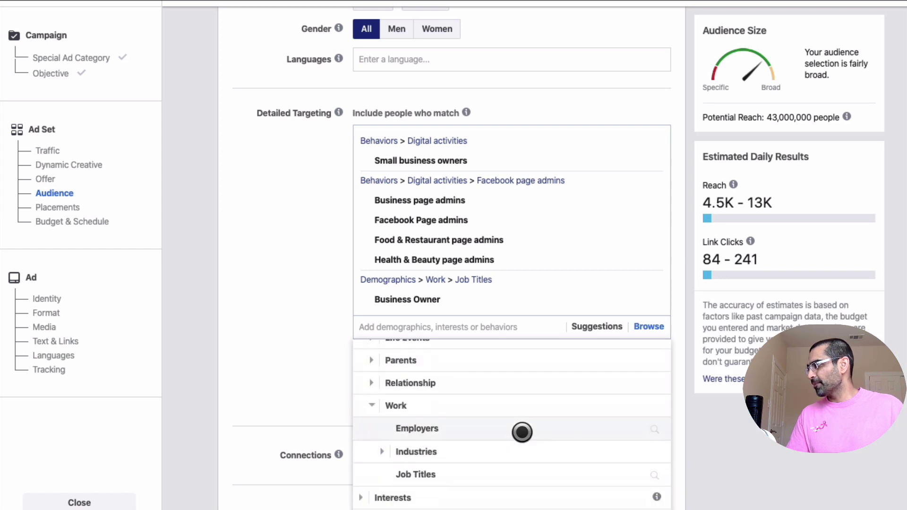
click(476, 442)
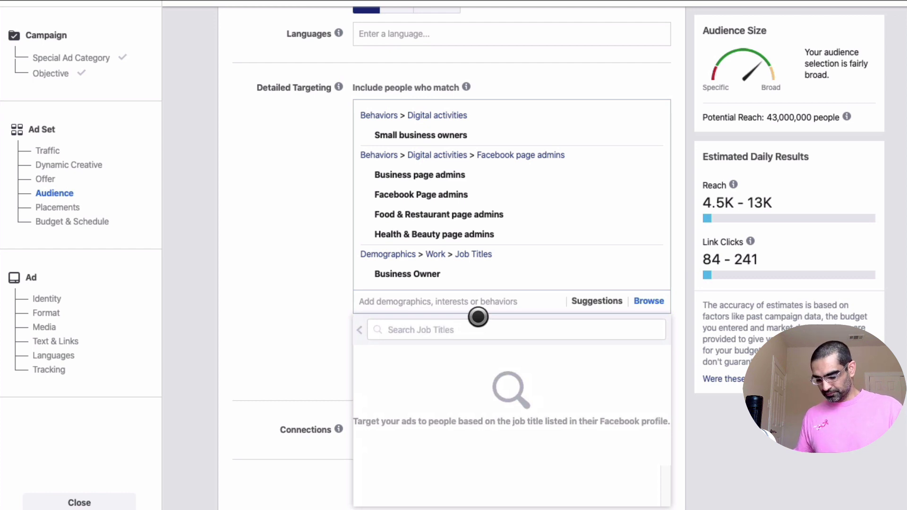
text(ce)
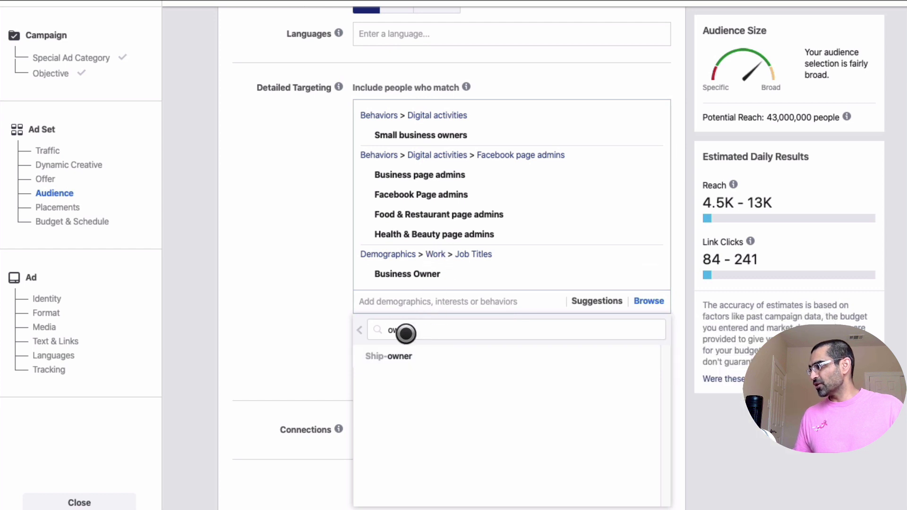
click(359, 329)
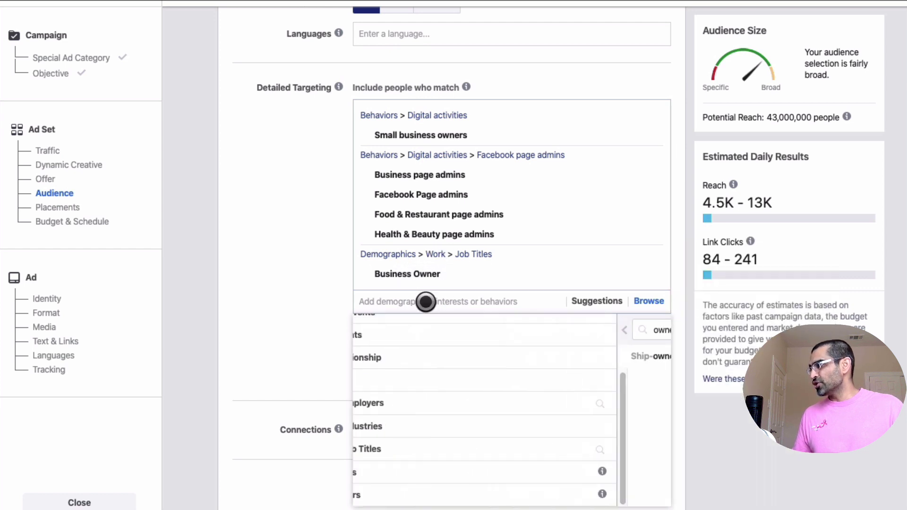
click(434, 299)
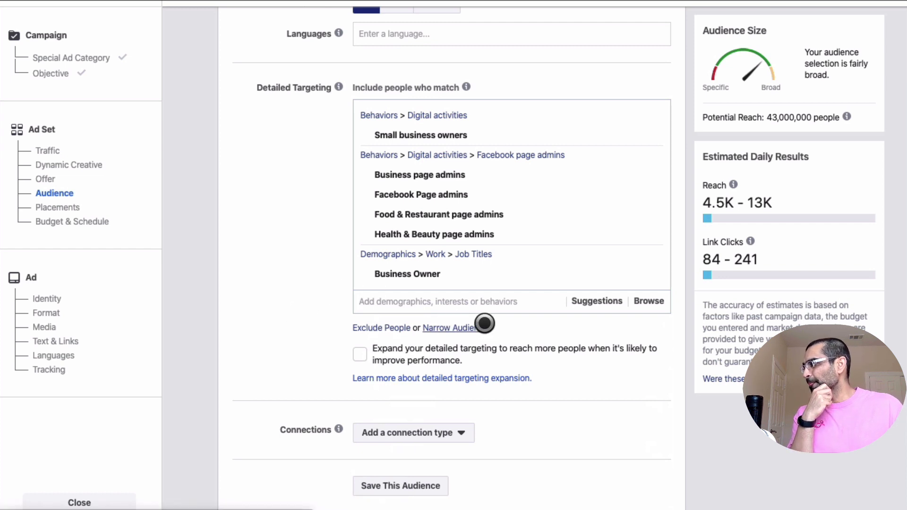
click(654, 301)
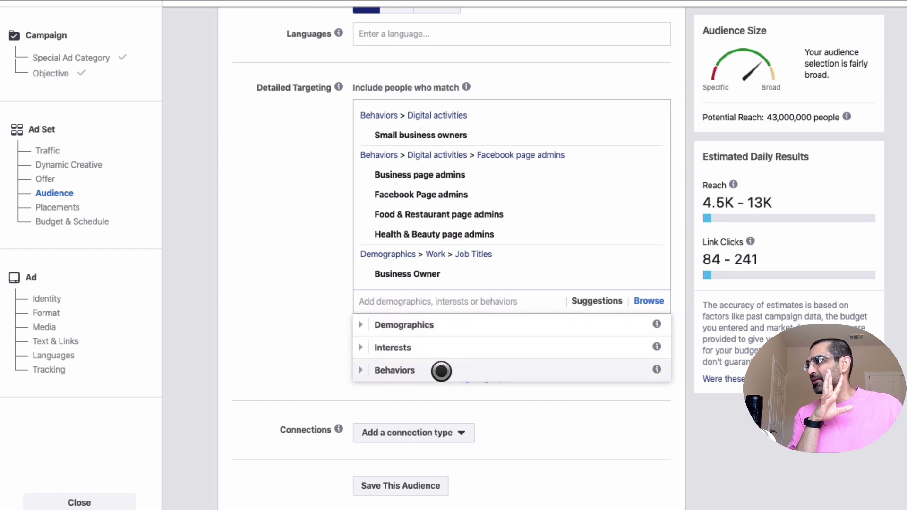
click(308, 325)
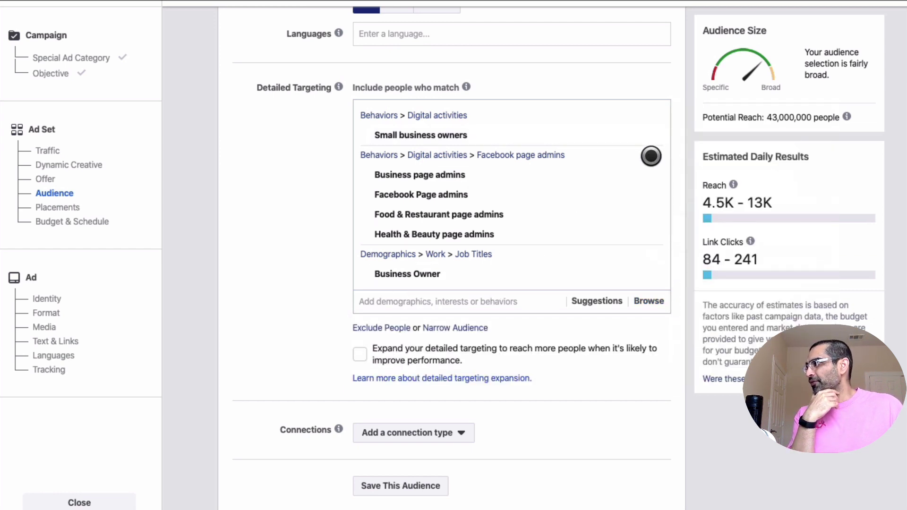
Remove the Facebook page admins group and the Small business owners behavior from the detailed targeting, keeping only the Business Owner job title
click(653, 159)
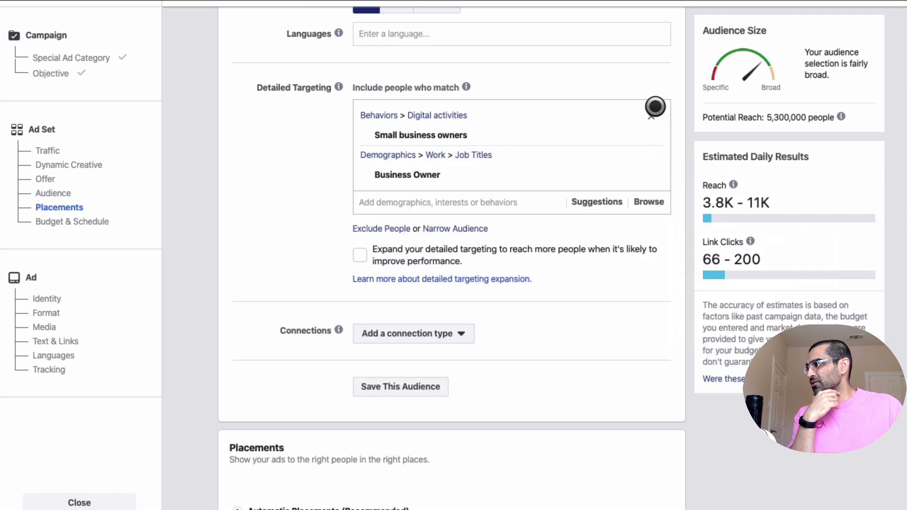
click(652, 110)
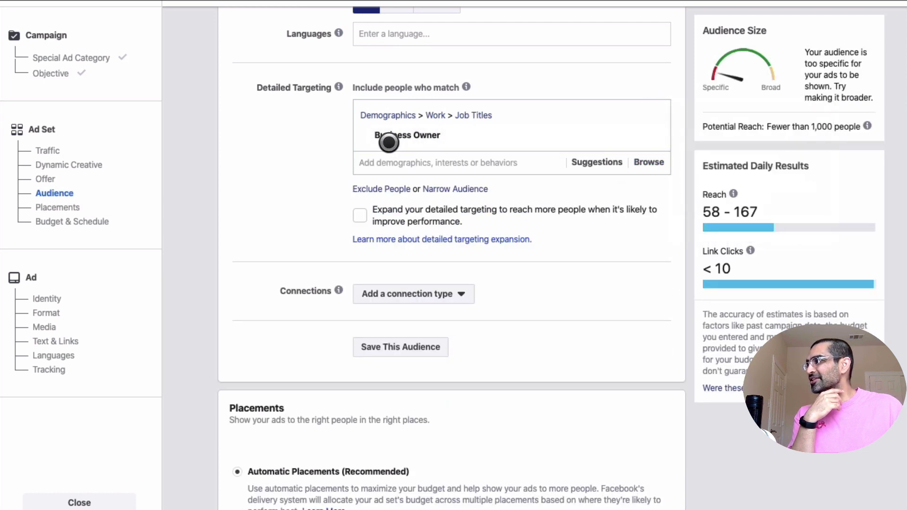
mouse_move(477, 126)
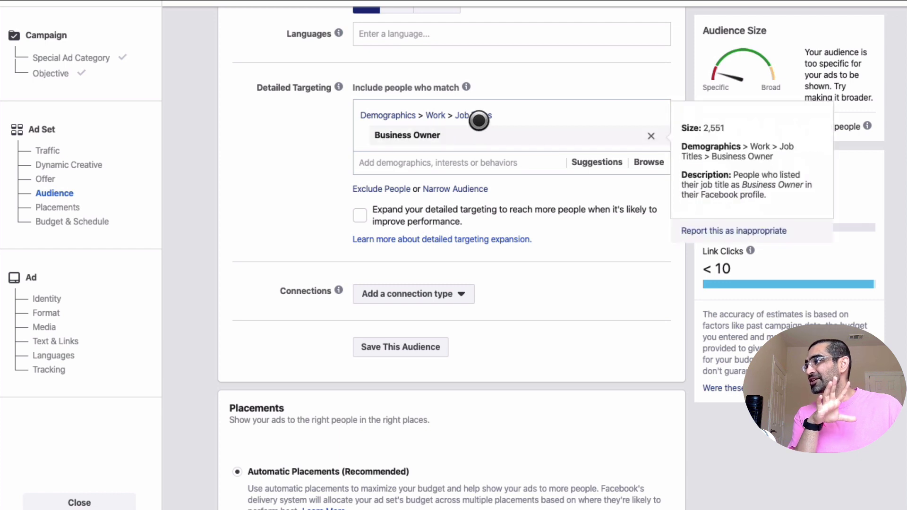
Search the detailed targeting for "ceo" and add the Chief executive officer interest
click(429, 158)
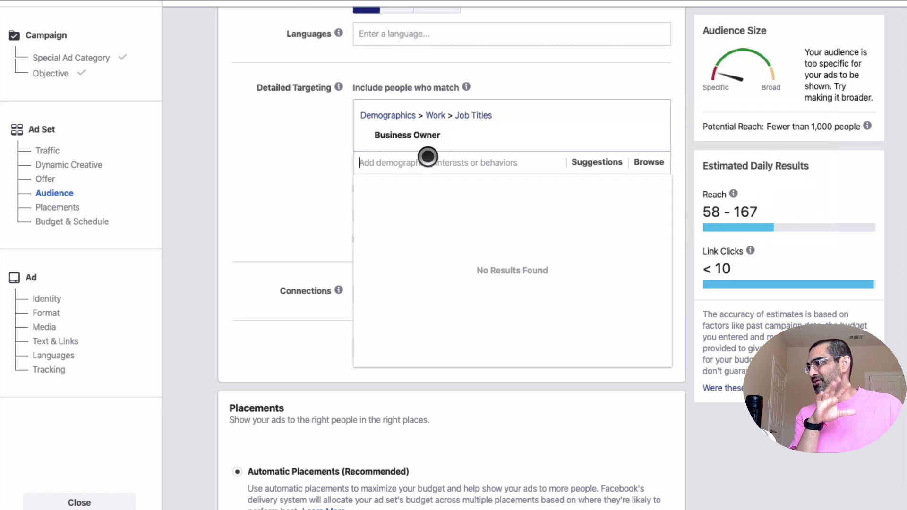
text(ceo)
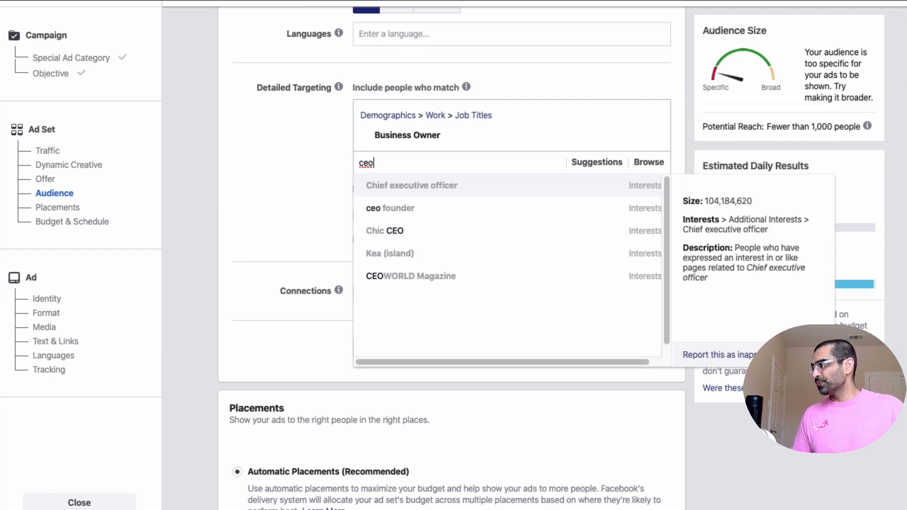
click(463, 187)
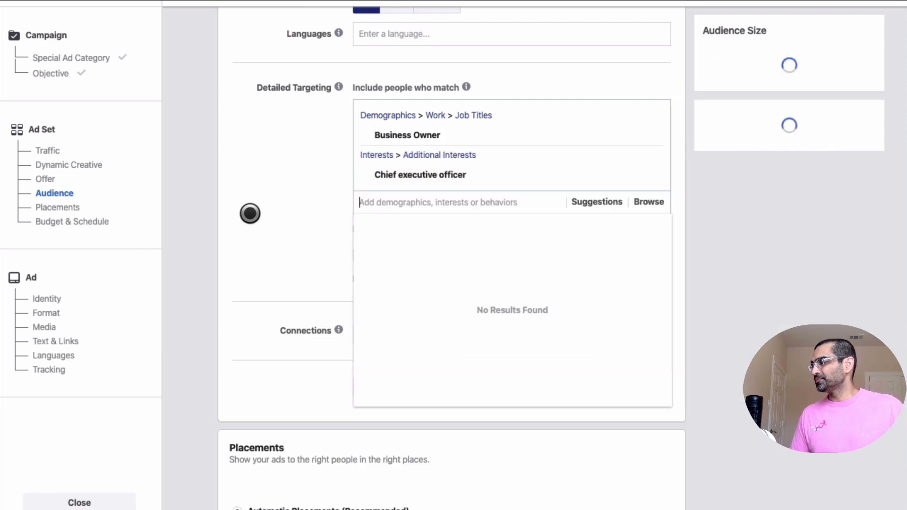
click(251, 214)
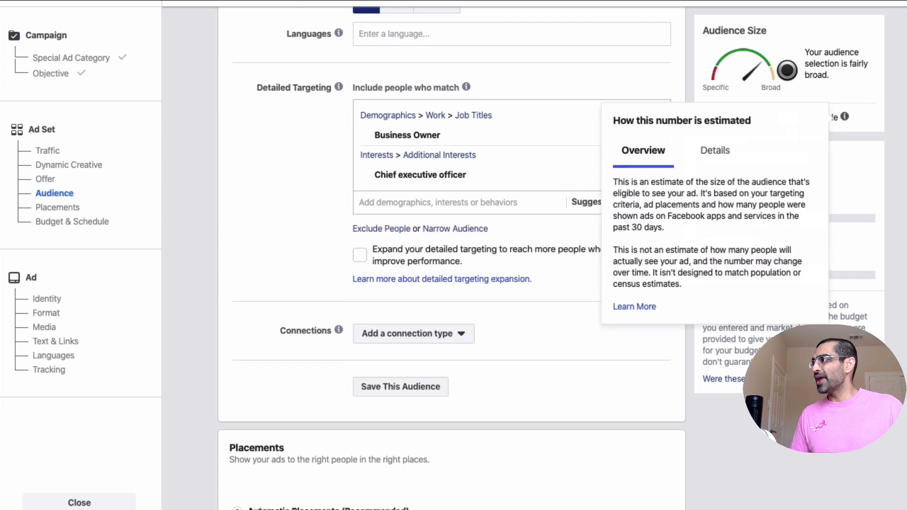
mouse_move(816, 112)
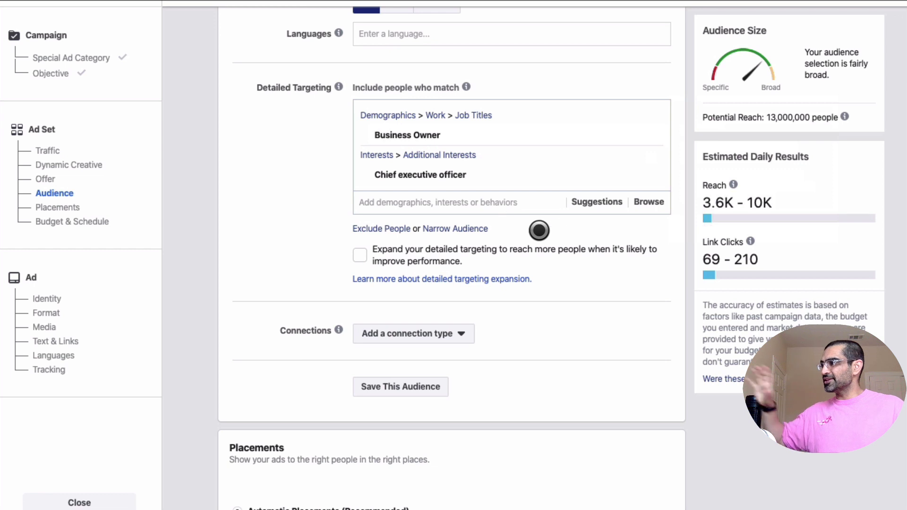
Add the suggested job titles Owner and CEO and Owner/Manager/CEO to the included detailed targeting
click(602, 202)
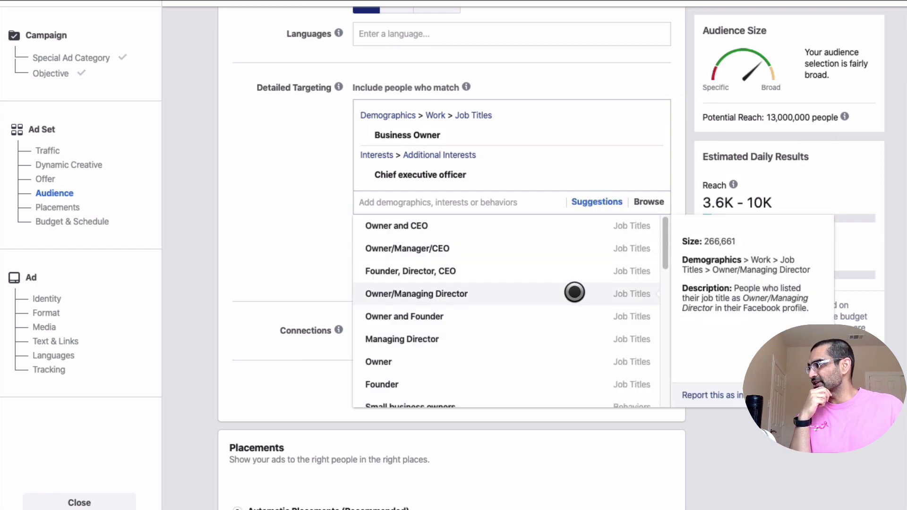
click(427, 225)
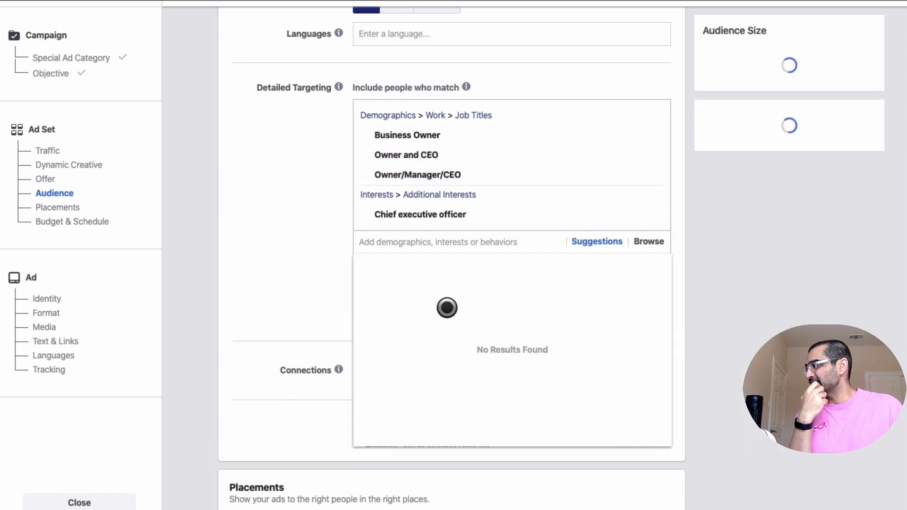
click(588, 244)
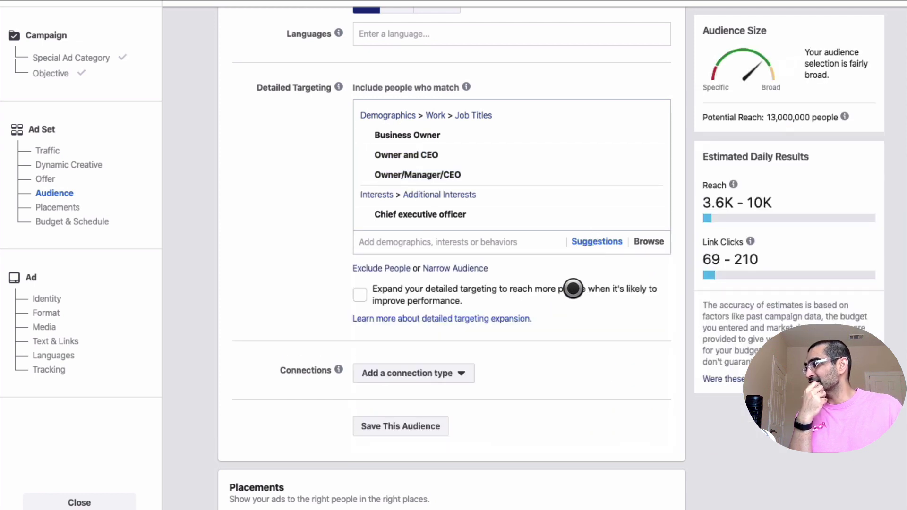
Look through the targeting suggestions and add the job titles Founder and Owner and Founder
click(588, 238)
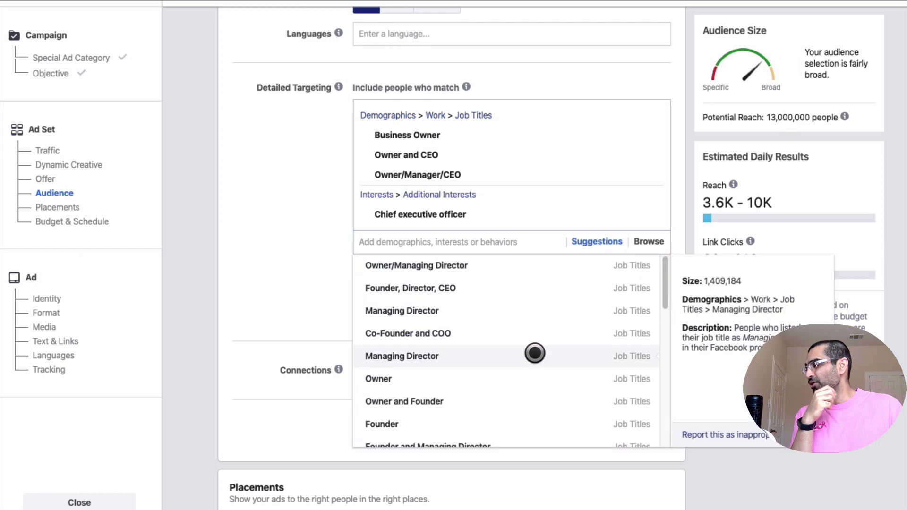
scroll(533, 352, down, 1)
scroll(536, 355, down, 3)
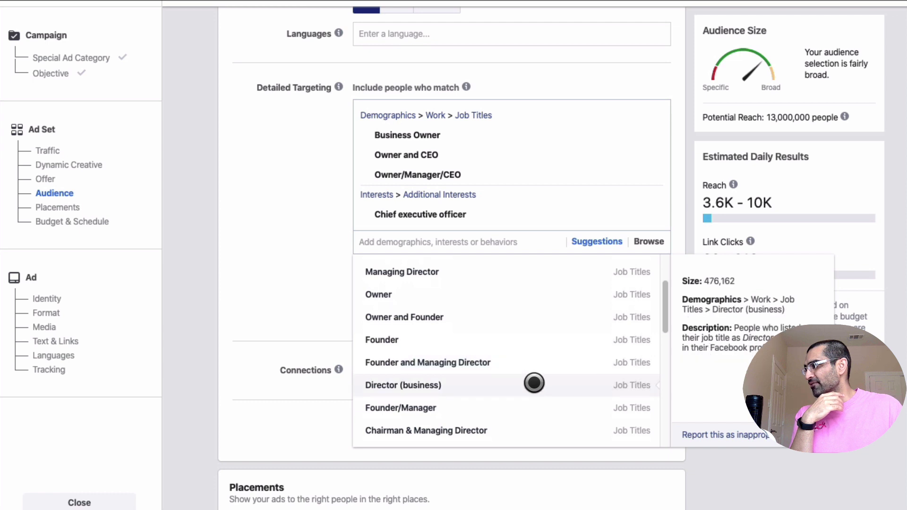
scroll(533, 381, down, 1)
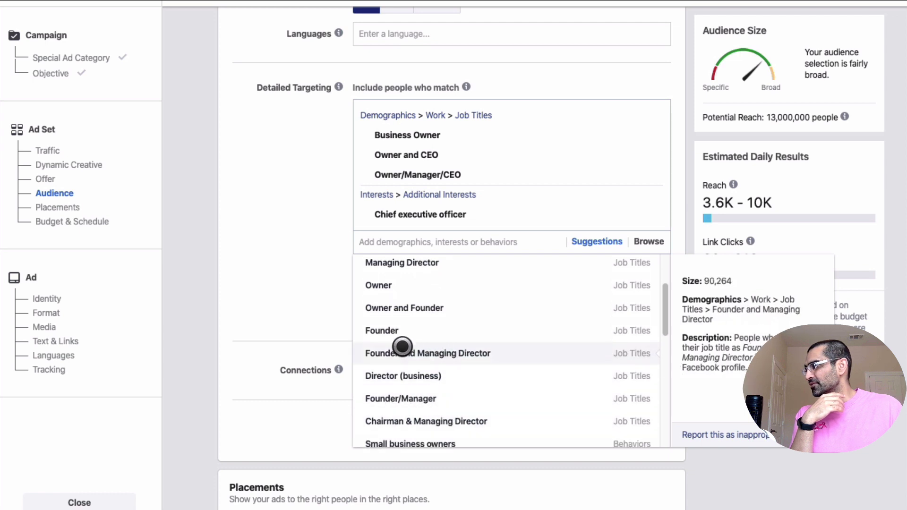
click(403, 327)
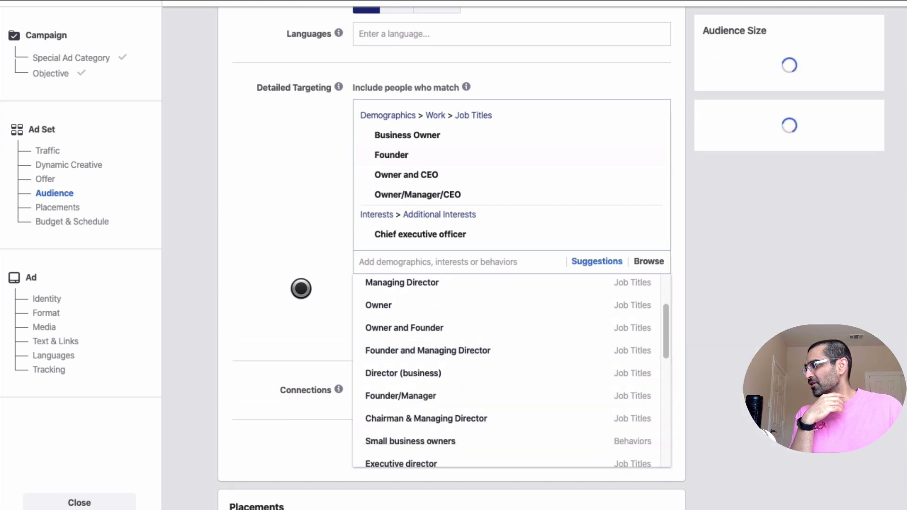
click(372, 303)
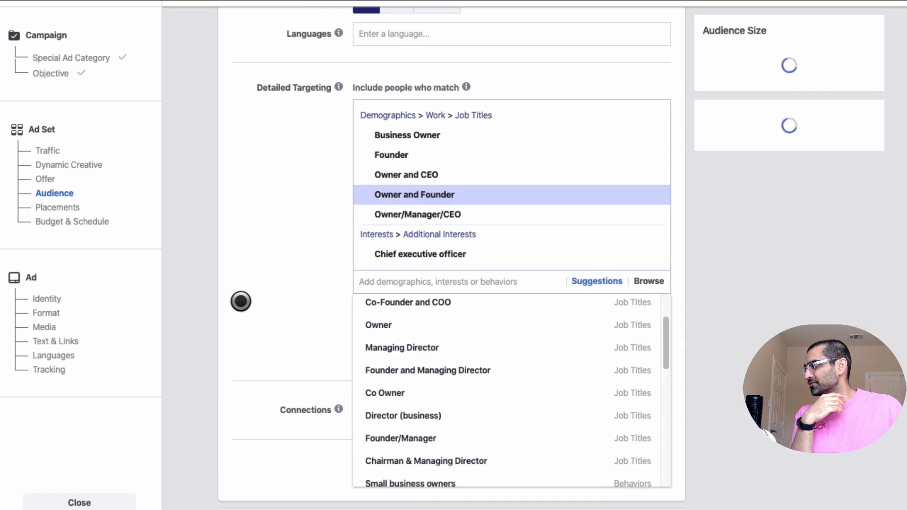
click(242, 302)
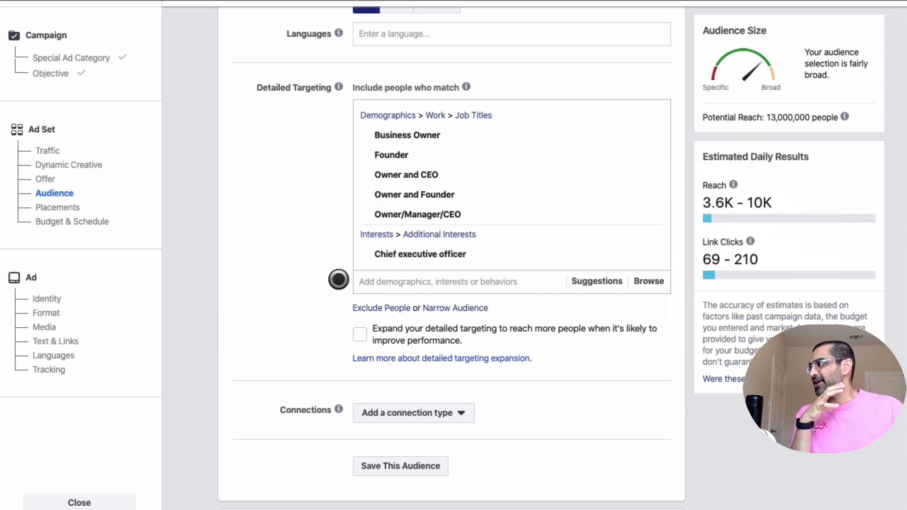
Start a narrowing condition that people must also match, and search the main included targeting for "founder"
mouse_move(560, 206)
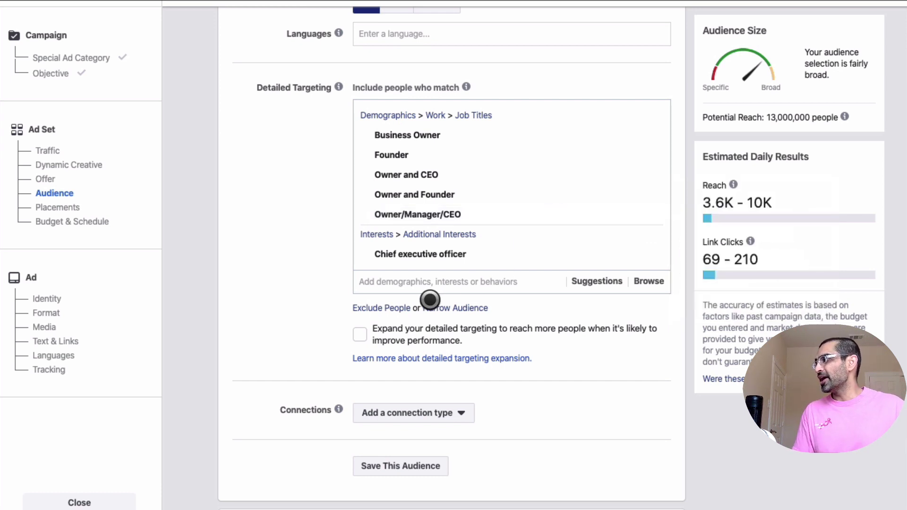
click(475, 308)
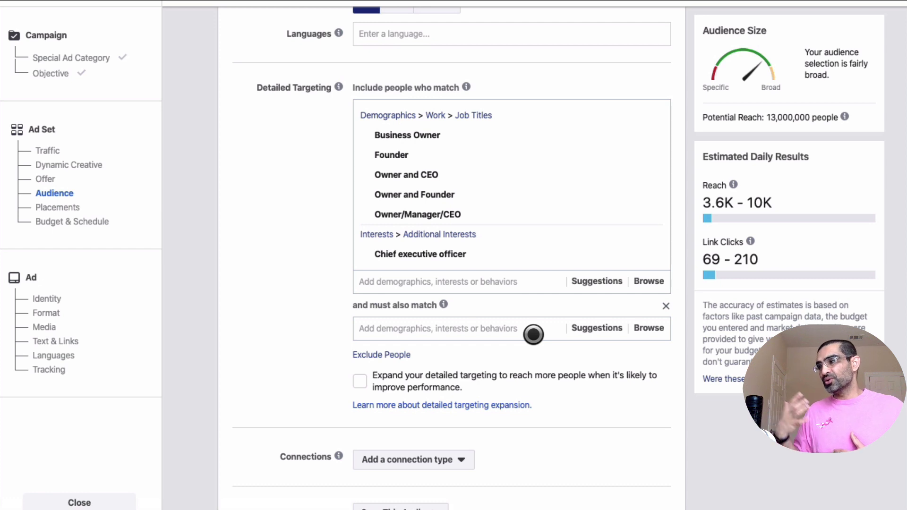
click(485, 277)
text(founder)
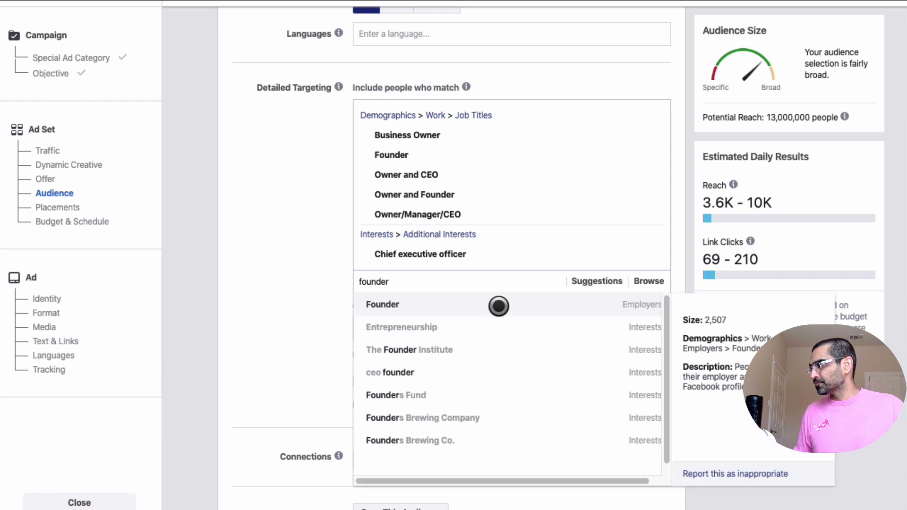
scroll(539, 364, down, 1)
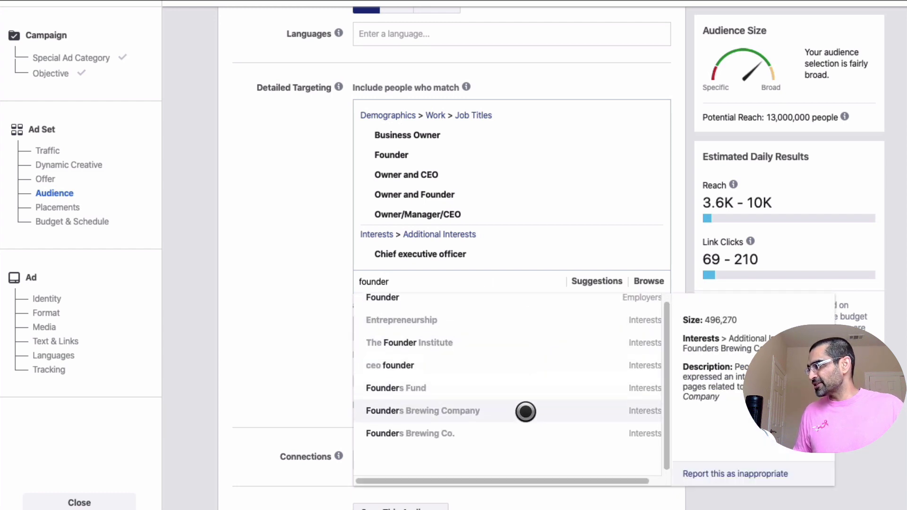
scroll(524, 411, up, 1)
click(286, 277)
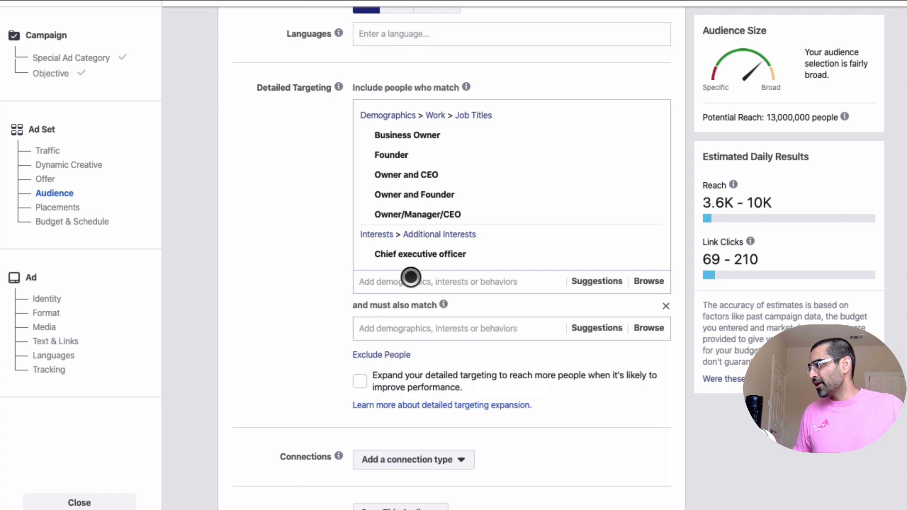
click(411, 278)
click(247, 277)
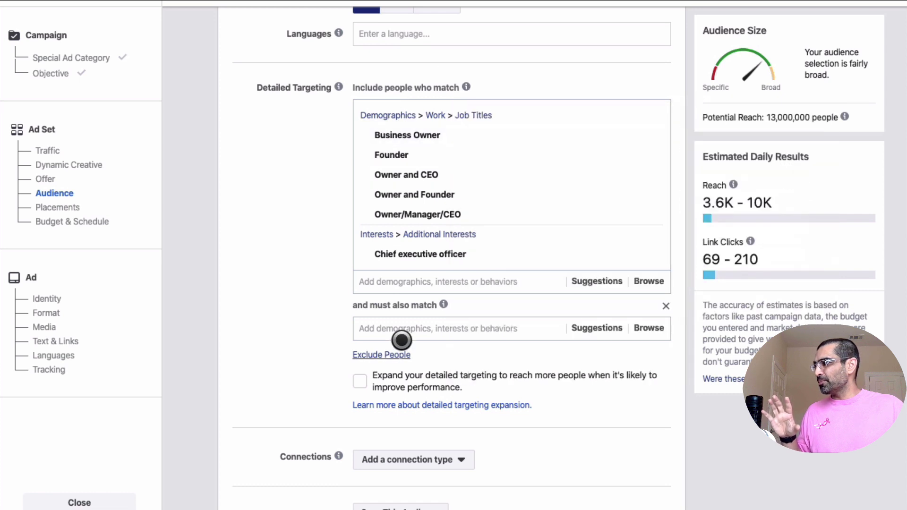
Search the narrowing condition for "startups" and add the Startup Weekend interest to it
click(402, 324)
text(startups)
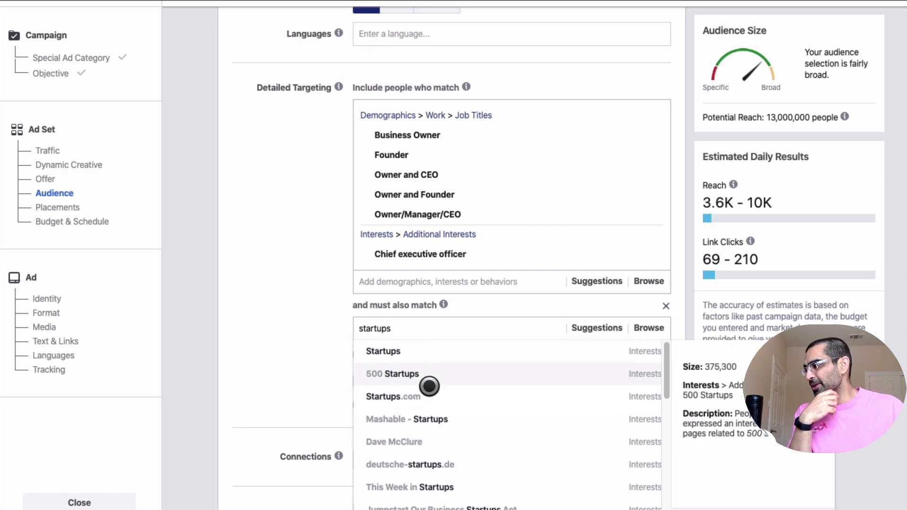
scroll(458, 383, down, 3)
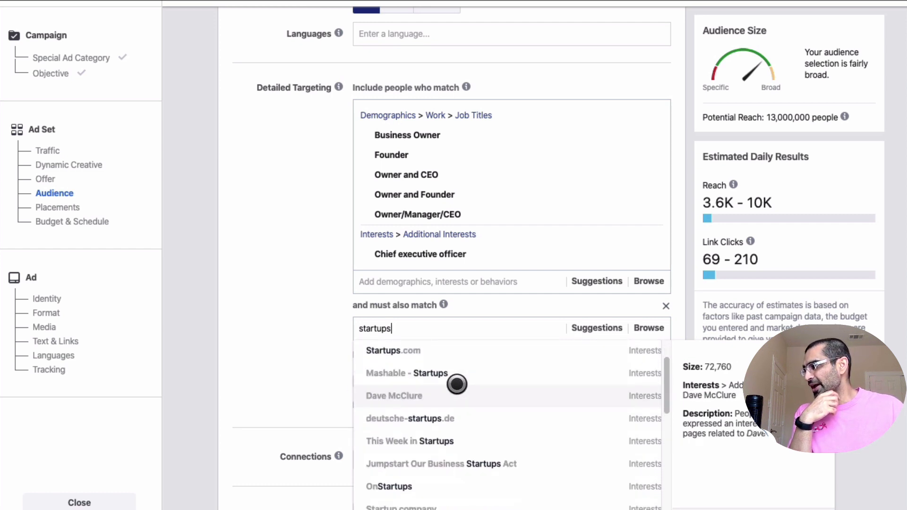
scroll(492, 387, down, 2)
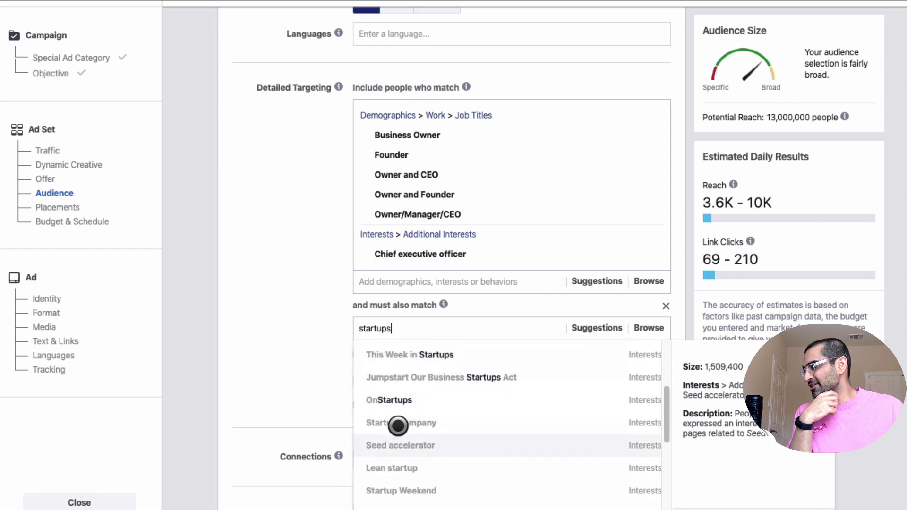
scroll(461, 462, down, 1)
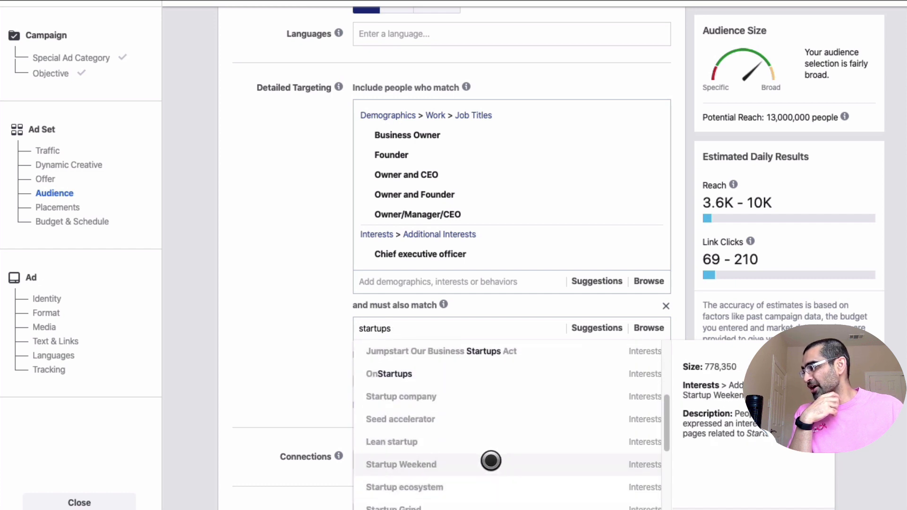
scroll(562, 449, down, 3)
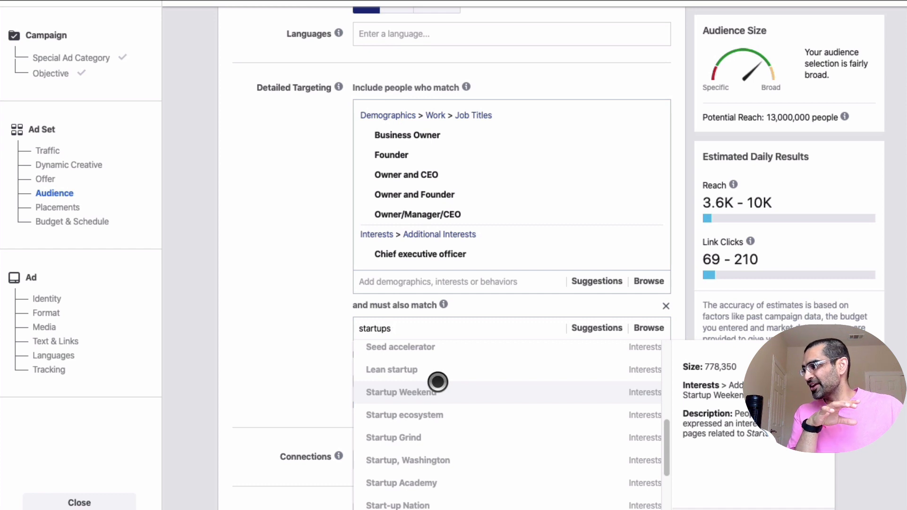
click(385, 387)
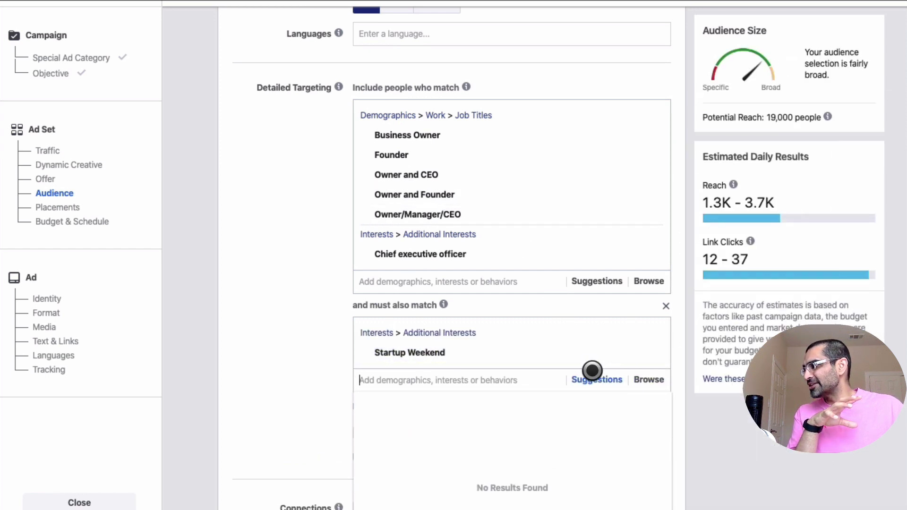
Add the suggested interests Business incubator, Lean startup and Entrepreneurship to the narrowing condition
click(593, 371)
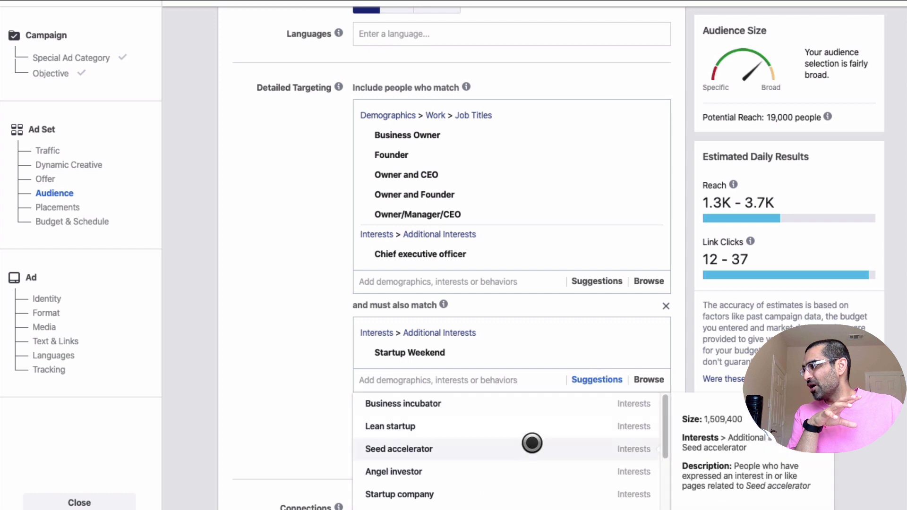
click(430, 424)
click(426, 421)
scroll(238, 433, down, 1)
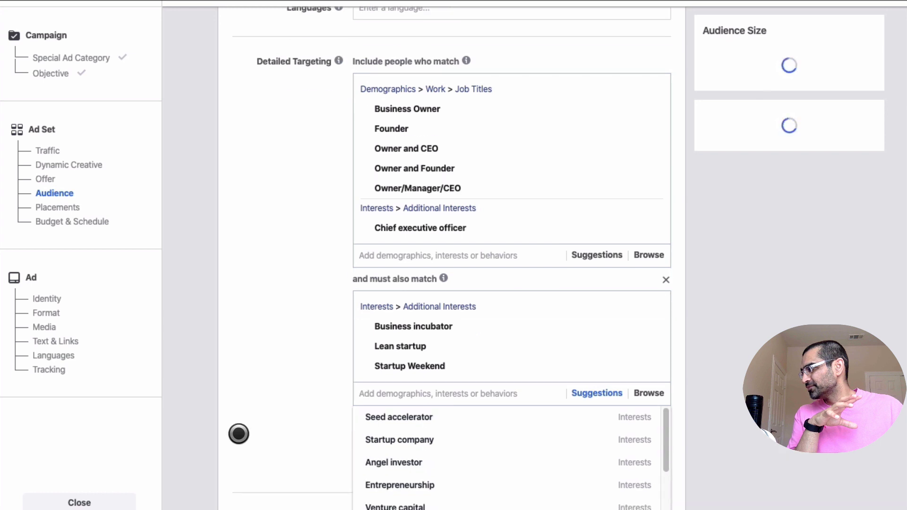
scroll(237, 434, down, 2)
click(391, 438)
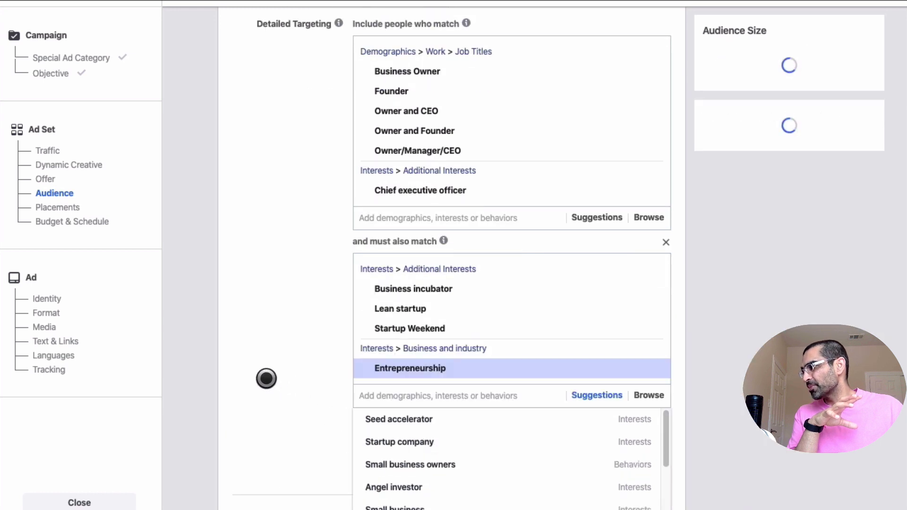
click(267, 379)
scroll(267, 379, up, 1)
Narrow the audience with a search for "furniture" and add Door furniture as an interest people must also match
mouse_move(531, 189)
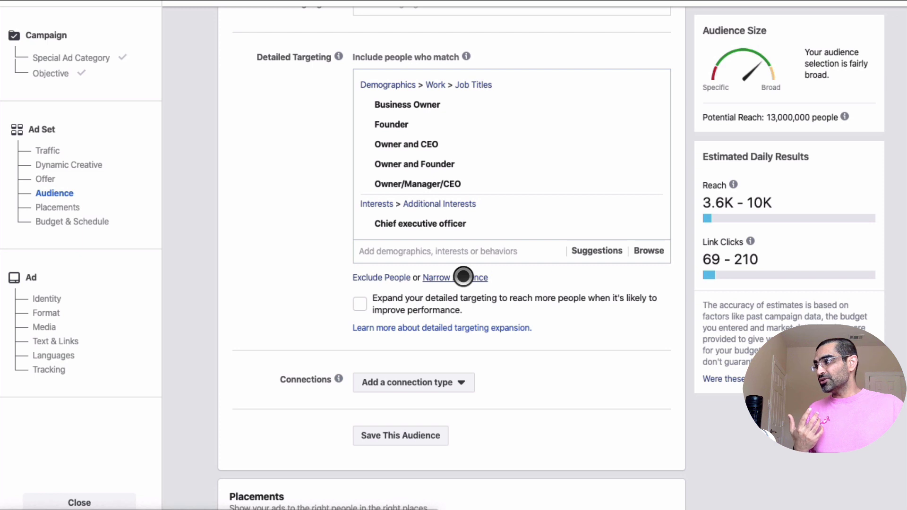
click(463, 277)
text(furniture)
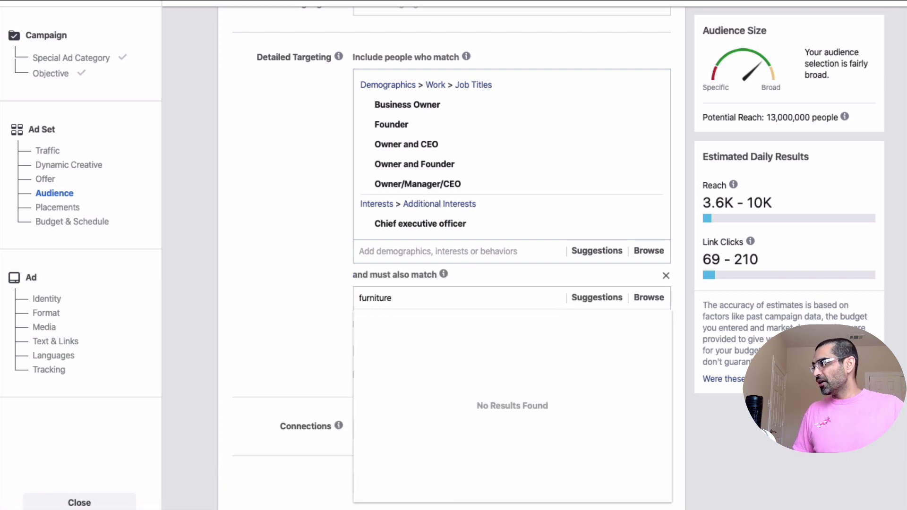
scroll(499, 379, down, 3)
scroll(465, 404, down, 5)
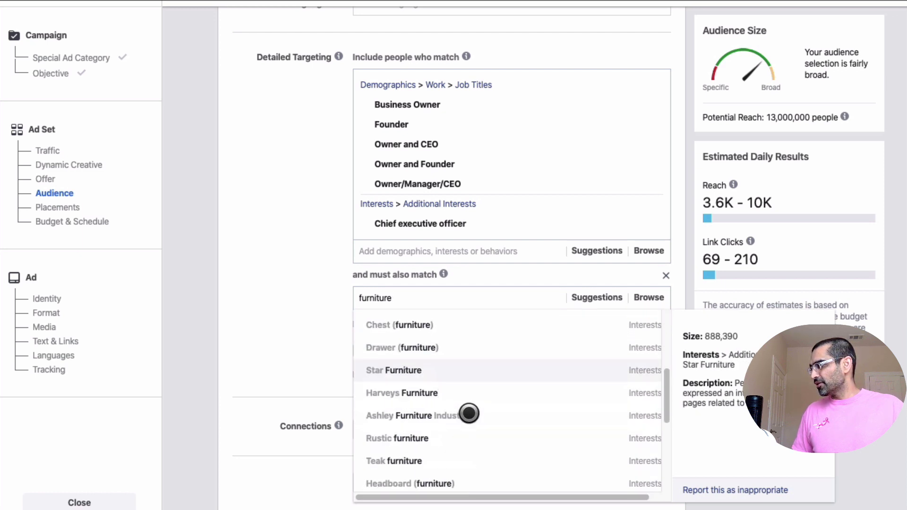
scroll(469, 413, down, 8)
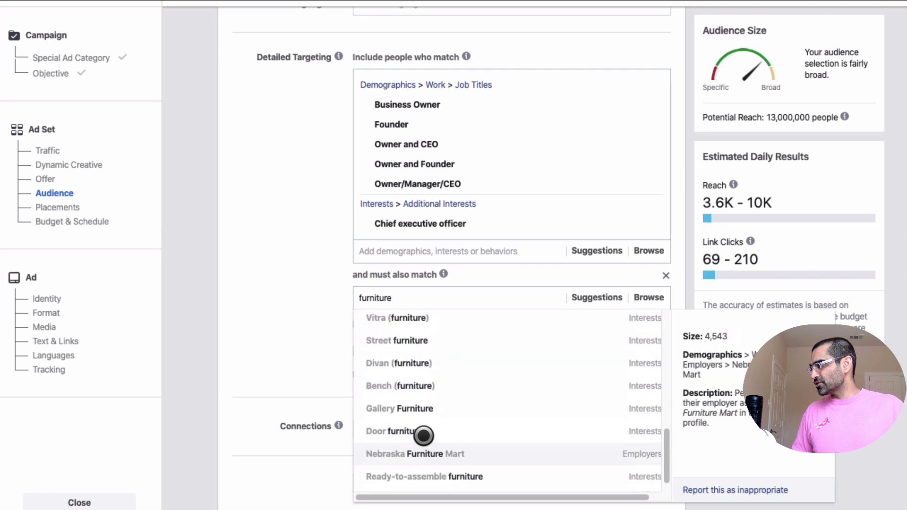
click(507, 426)
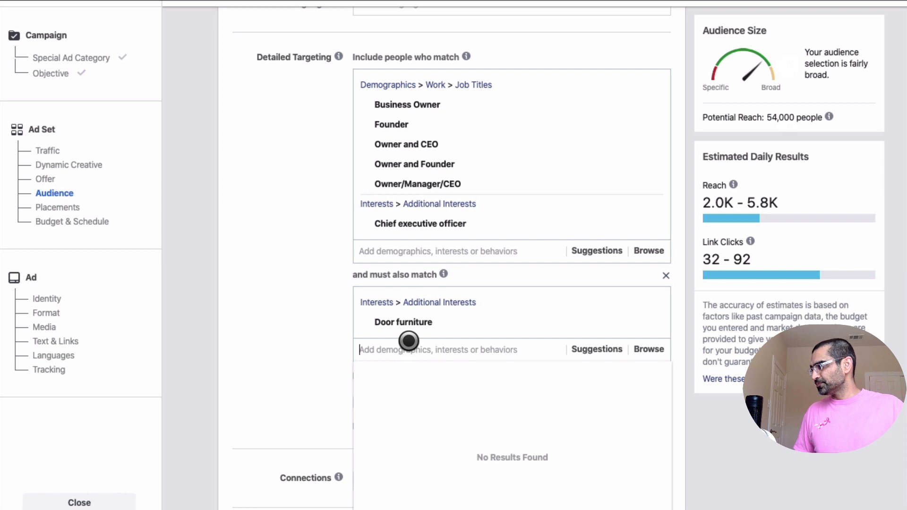
Search the narrowing condition for "furniture" and add the Furniture interest under Home and garden
text(home)
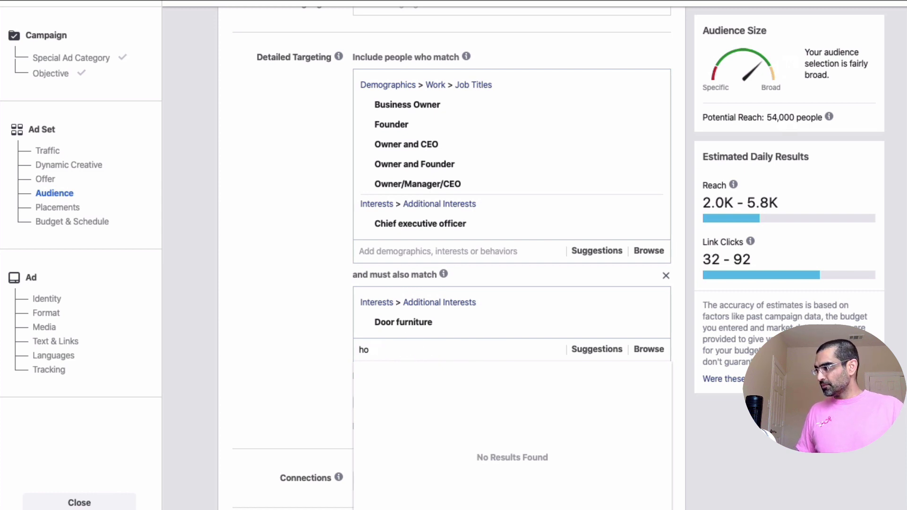
key(BackSpace)
key(BackSpace)
text(furniture)
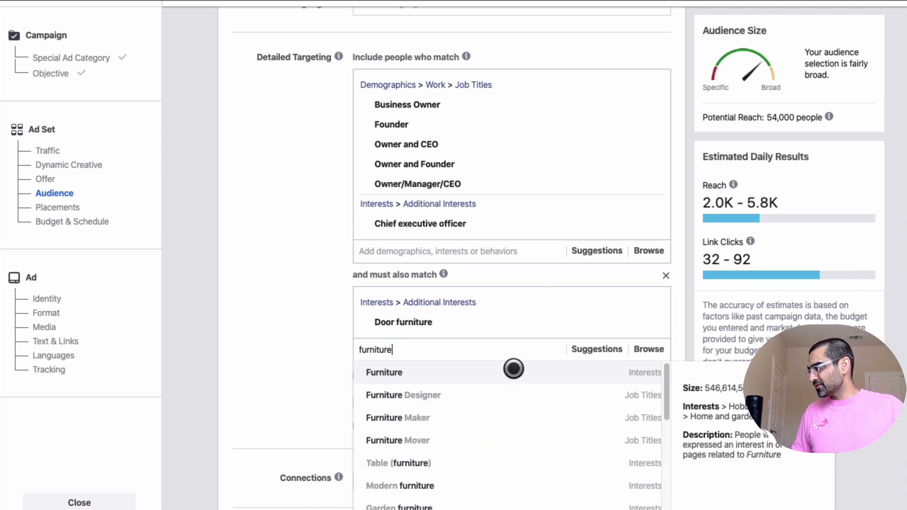
click(463, 369)
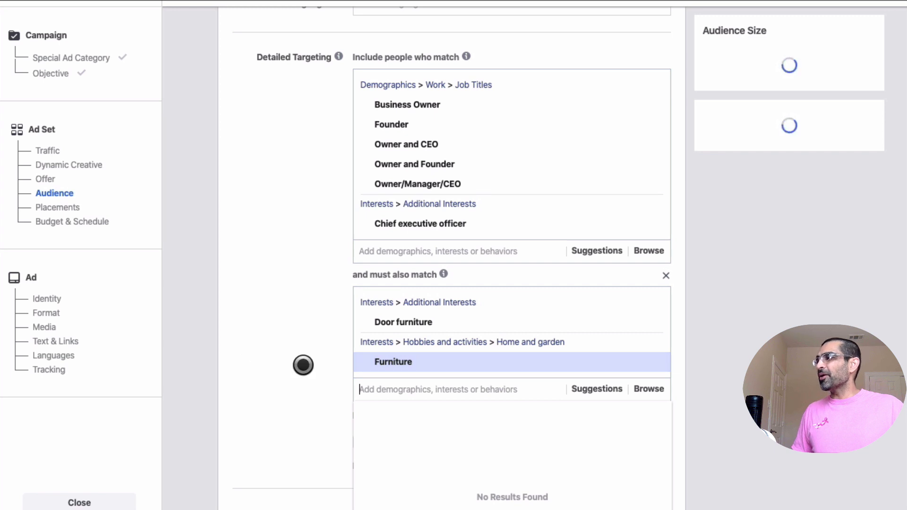
mouse_move(433, 142)
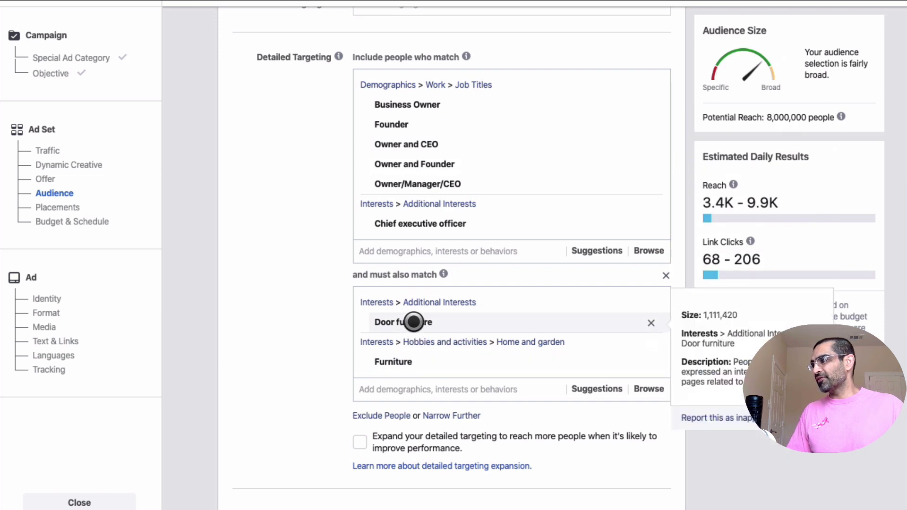
Look through the suggestions for the narrowing condition and add the IKEA interest to it
click(598, 387)
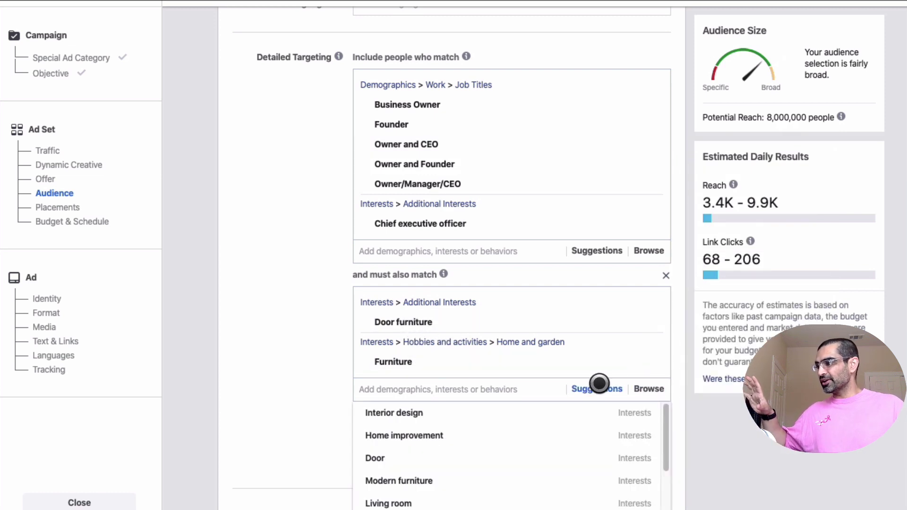
scroll(277, 407, down, 2)
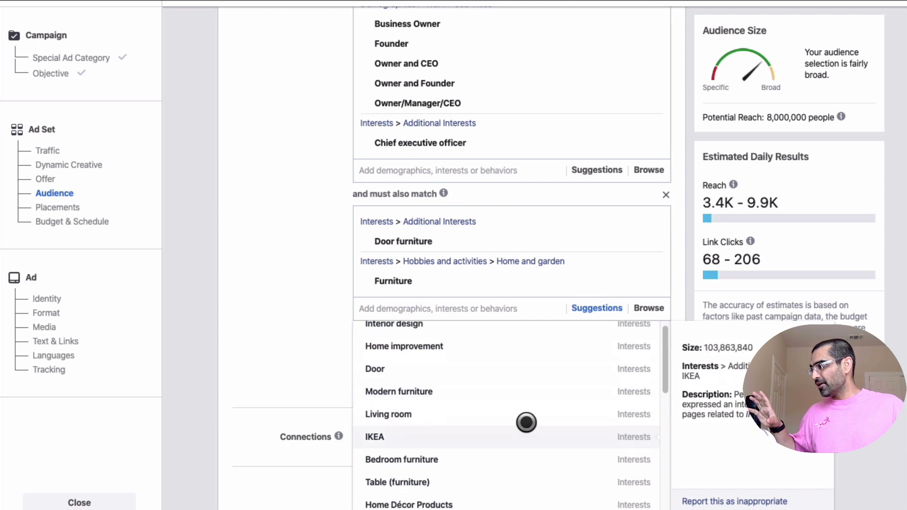
click(532, 430)
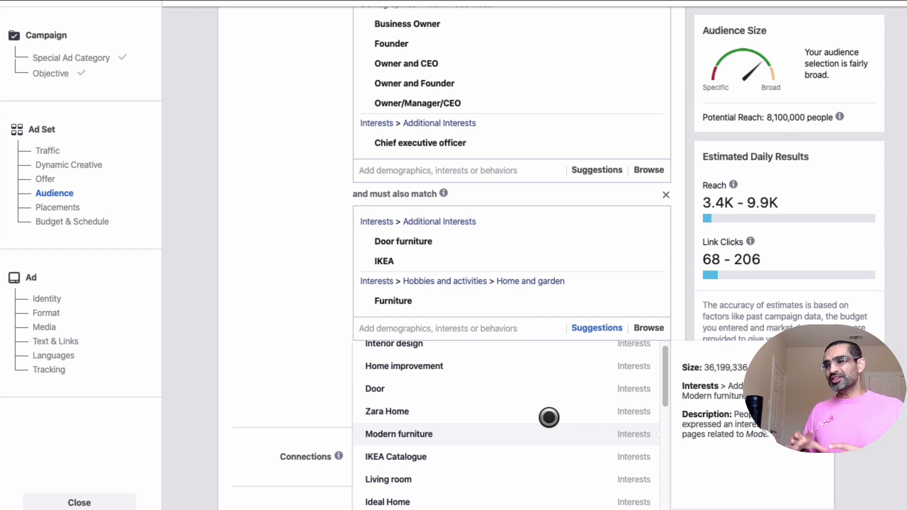
mouse_move(527, 263)
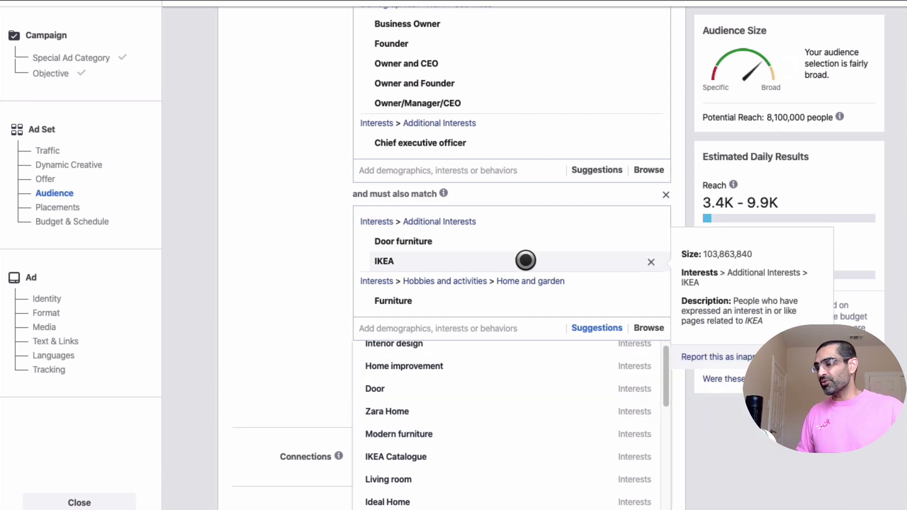
Remove the furniture narrowing condition from the detailed targeting, keeping the included job titles and interest
click(244, 260)
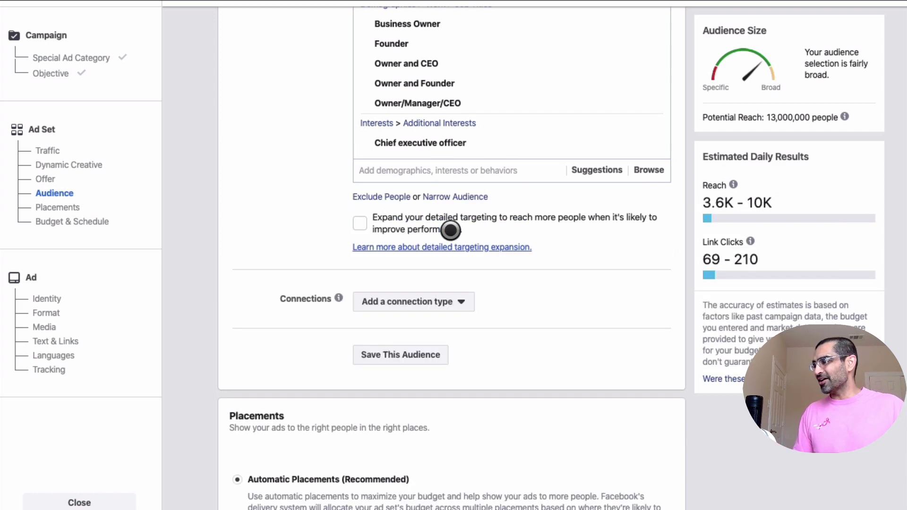
scroll(456, 256, up, 3)
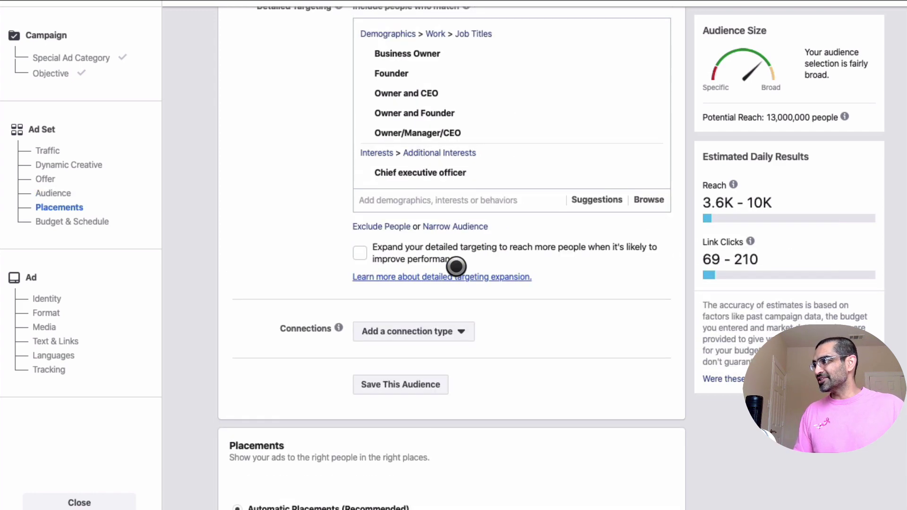
scroll(508, 239, up, 1)
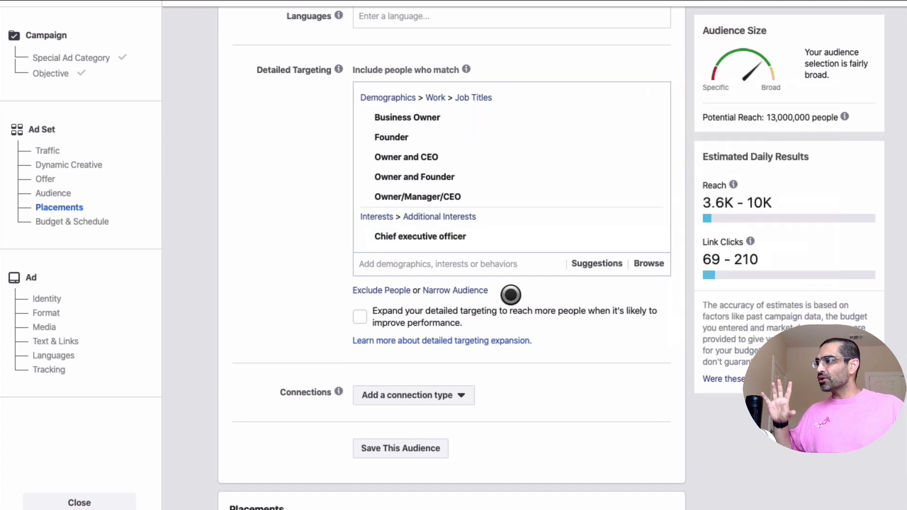
Start a new narrowing condition that people must also match and browse its interest categories
click(482, 287)
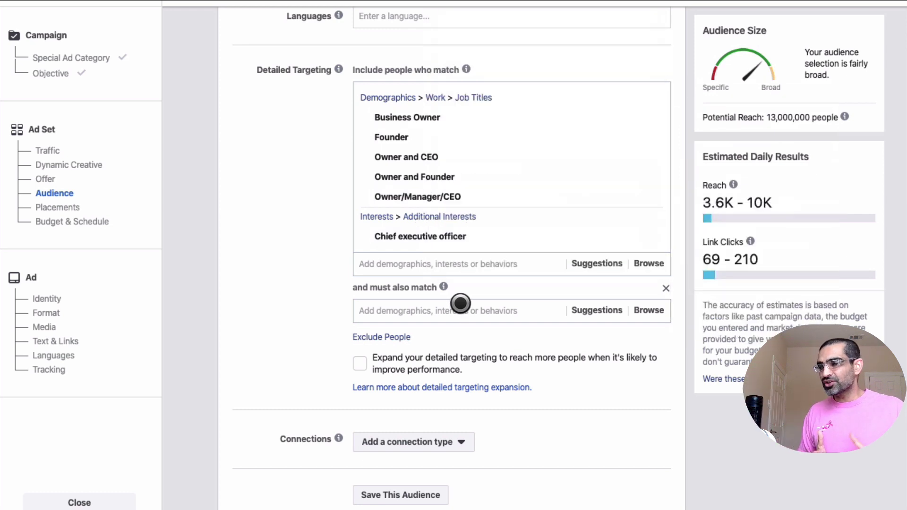
triple_click(394, 284)
mouse_move(445, 285)
click(453, 308)
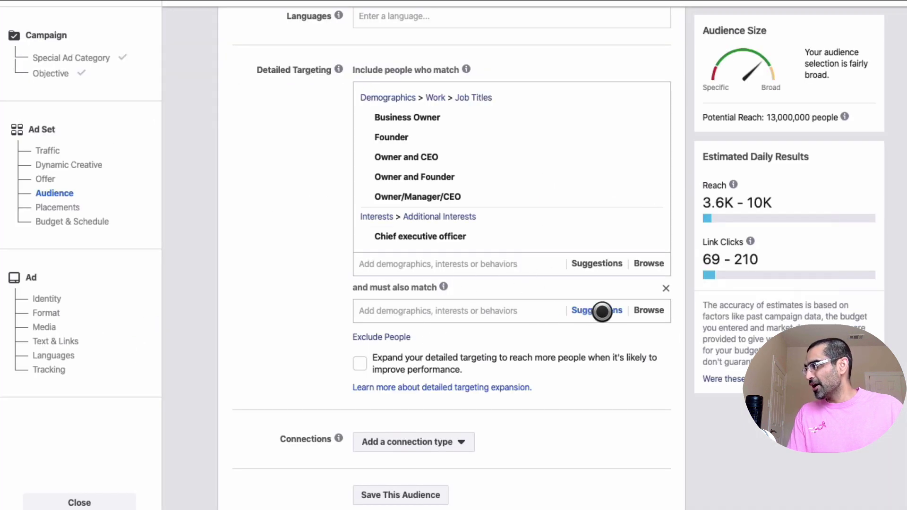
click(656, 310)
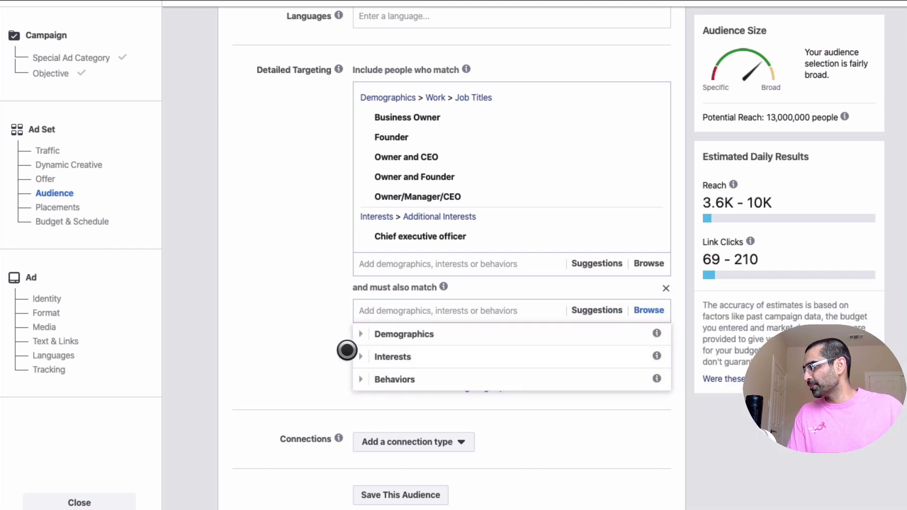
click(360, 357)
scroll(527, 377, down, 5)
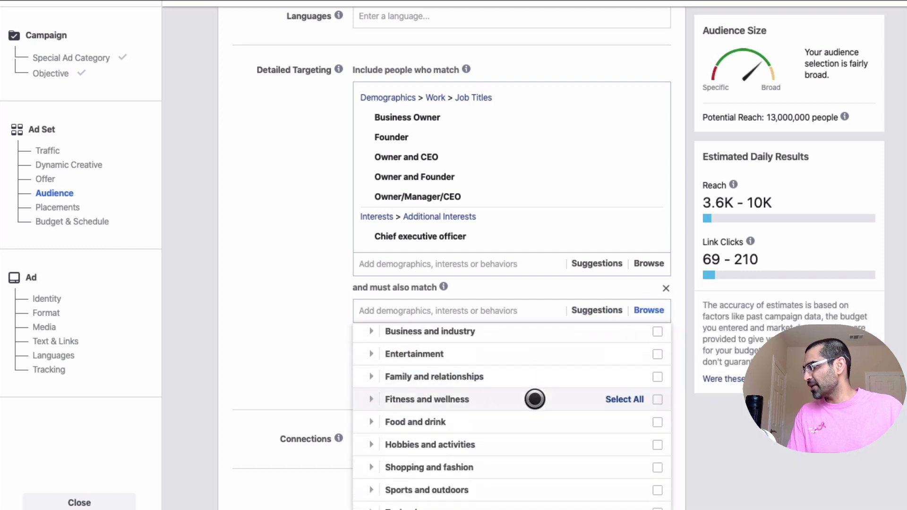
scroll(529, 404, up, 5)
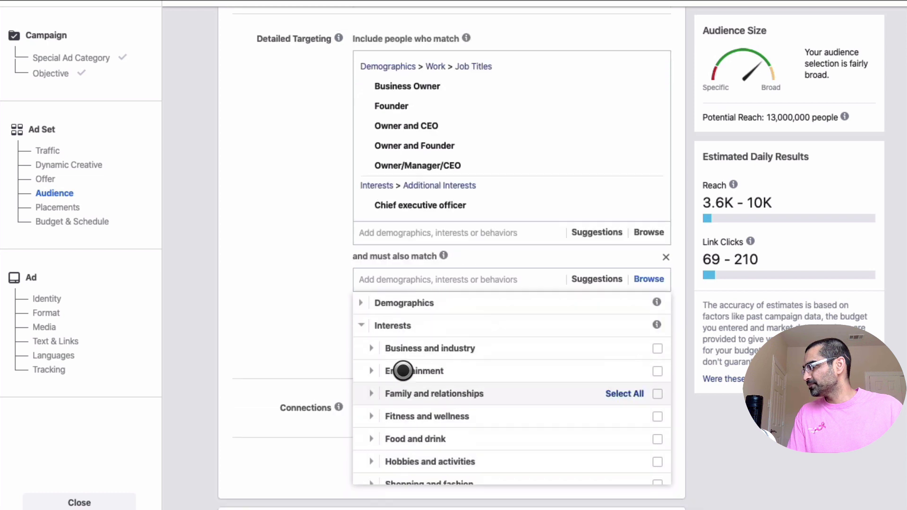
Browse the narrowing condition's demographics for work industries and add Food and Restaurants
click(364, 323)
click(362, 298)
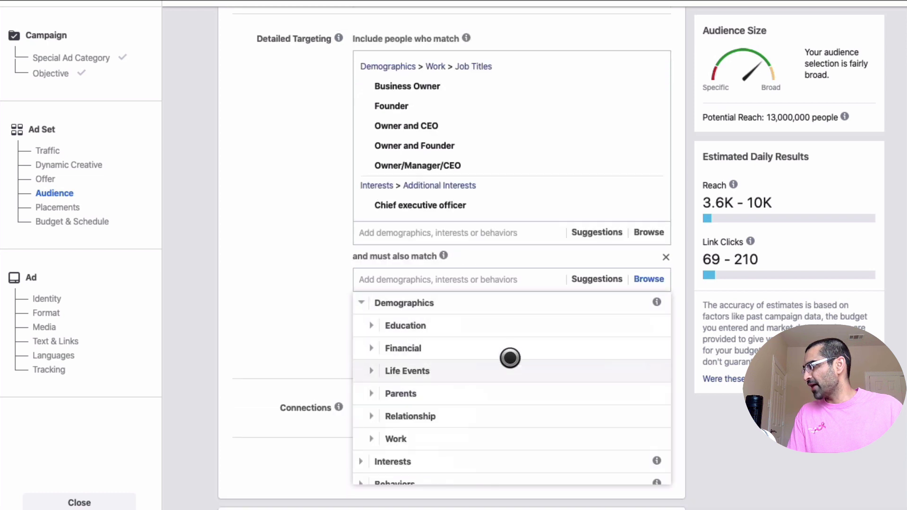
click(420, 434)
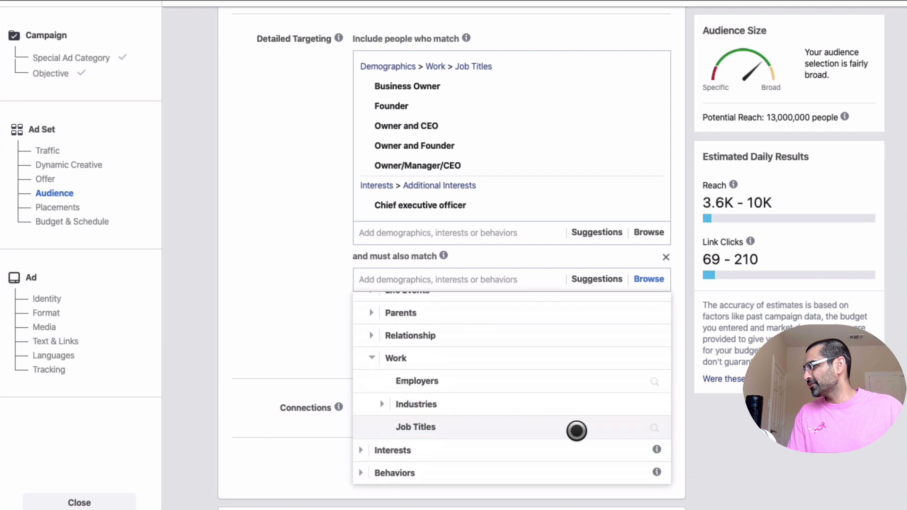
click(385, 399)
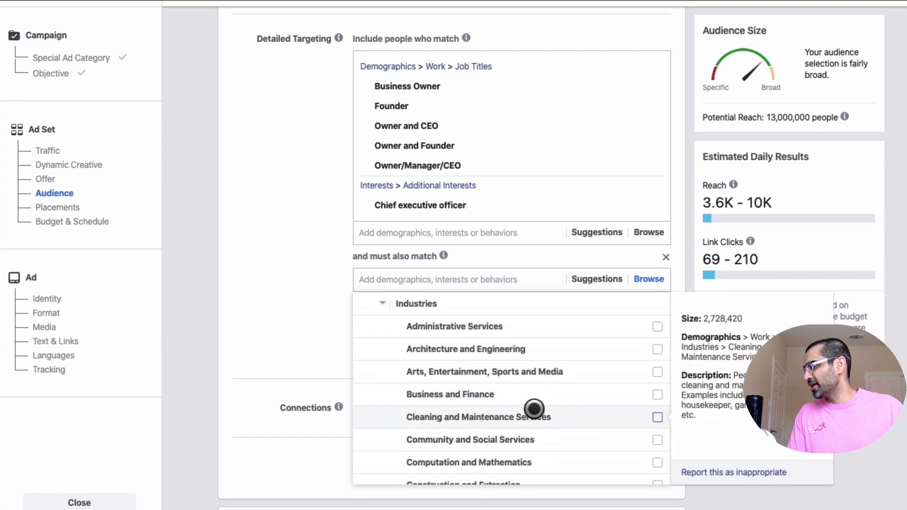
scroll(534, 412, down, 2)
scroll(534, 416, down, 3)
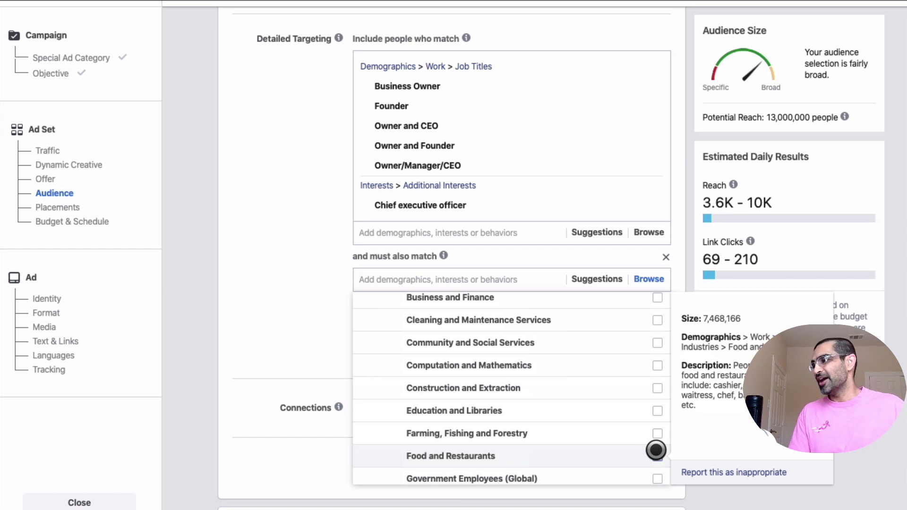
click(657, 452)
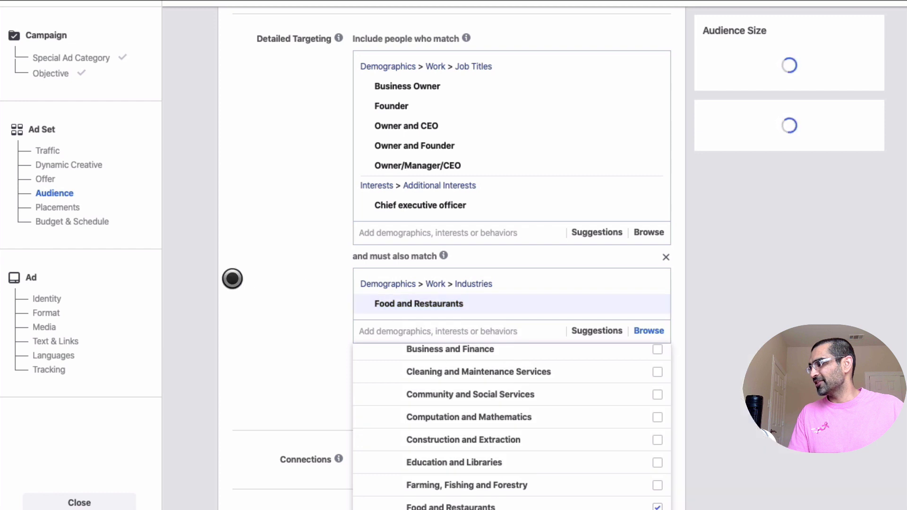
click(239, 280)
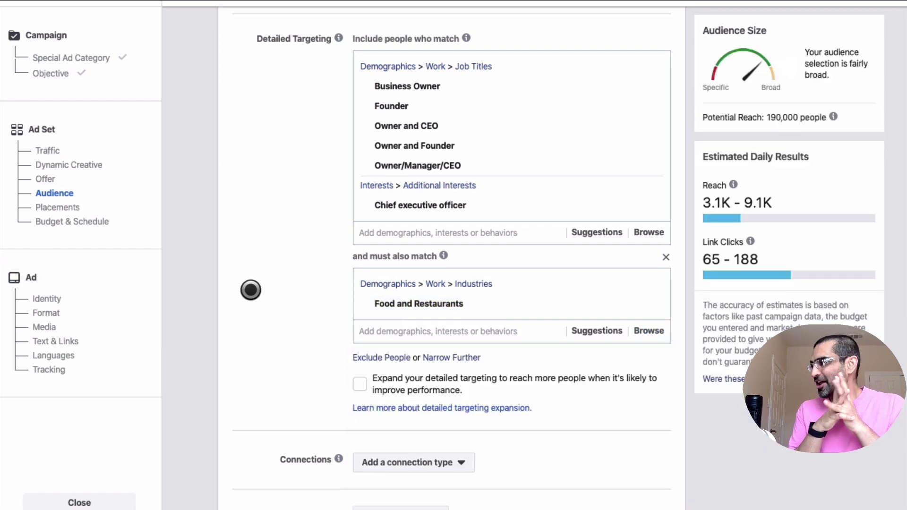
mouse_move(532, 298)
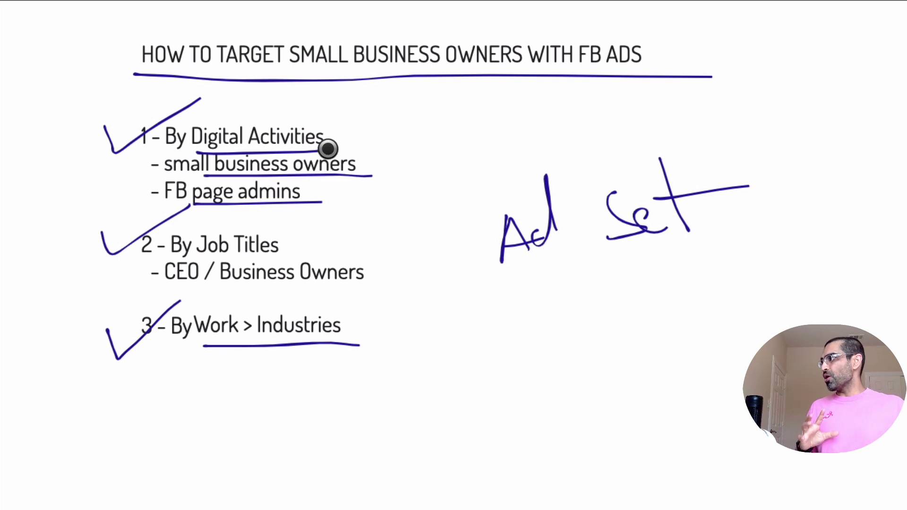
mouse_move(348, 115)
mouse_down()
mouse_move(427, 143)
mouse_move(322, 214)
mouse_up()
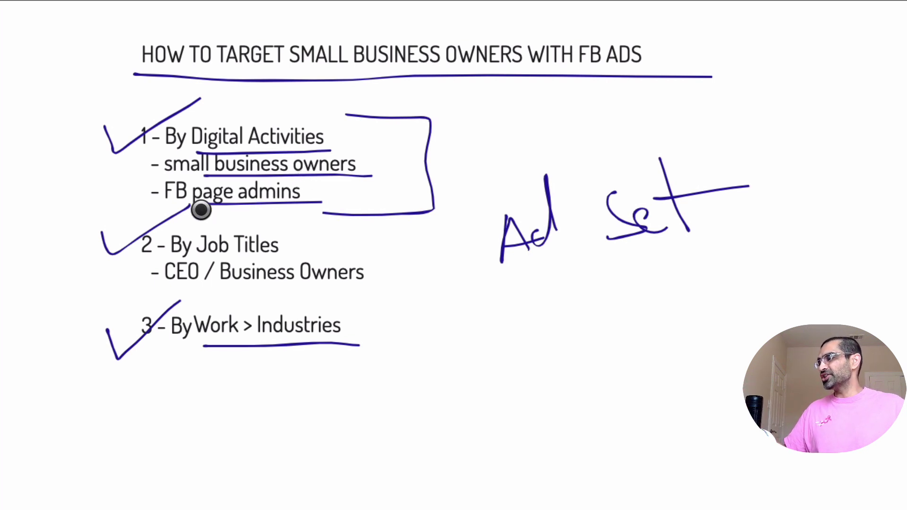
mouse_move(110, 221)
mouse_down()
mouse_move(79, 249)
mouse_move(156, 303)
mouse_up()
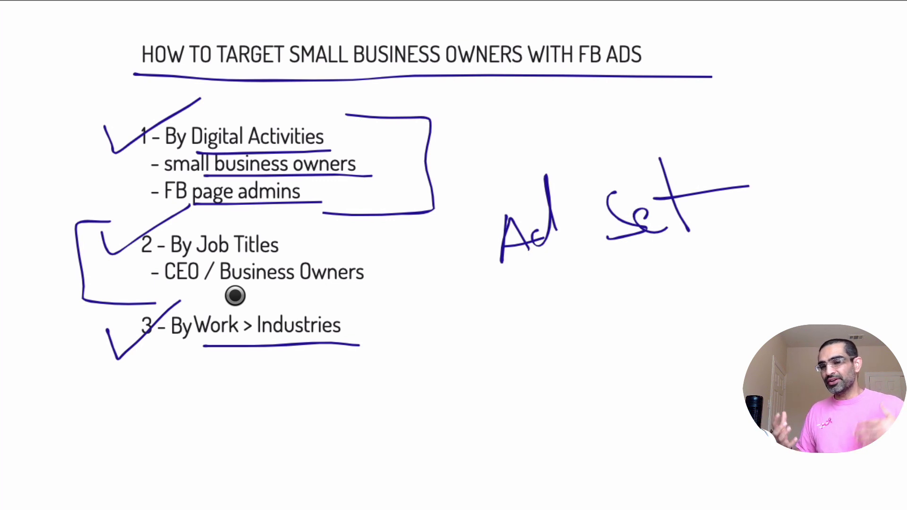
mouse_move(340, 300)
mouse_down()
mouse_move(429, 339)
mouse_move(327, 378)
mouse_up()
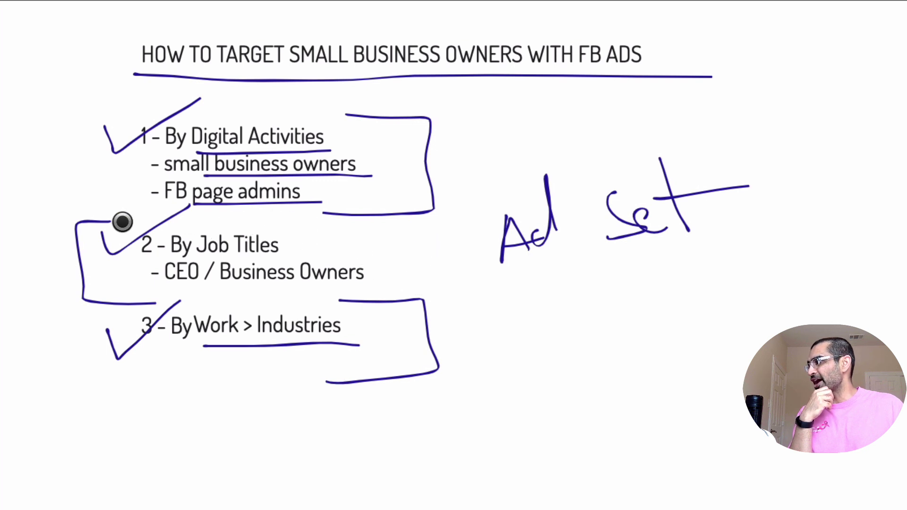
mouse_move(51, 219)
mouse_down()
mouse_move(424, 199)
mouse_move(565, 391)
mouse_move(63, 318)
mouse_move(57, 226)
mouse_up()
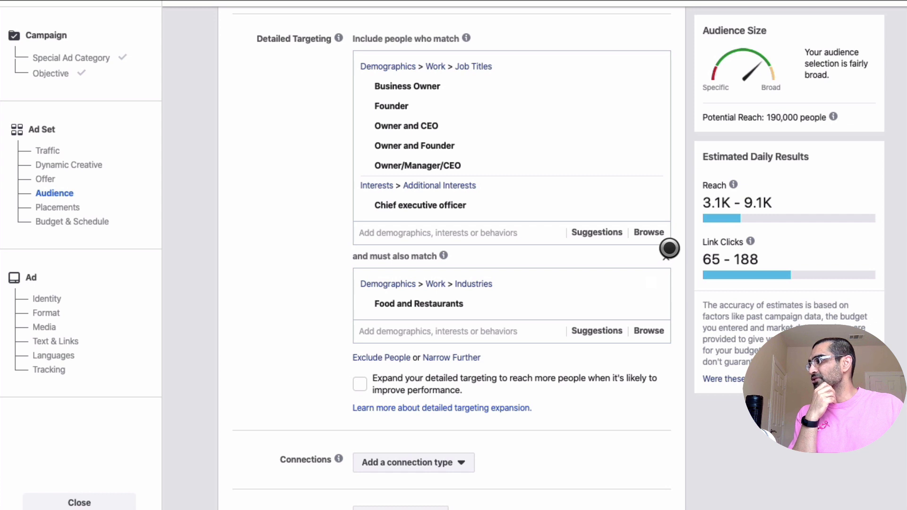
Clear the detailed targeting by removing all job titles, the Chief executive officer interest and the narrowing condition
click(652, 67)
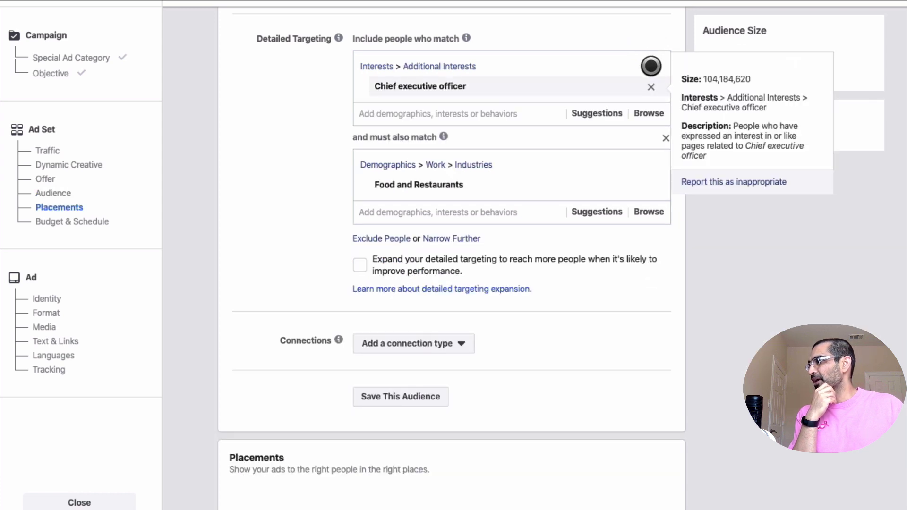
click(651, 87)
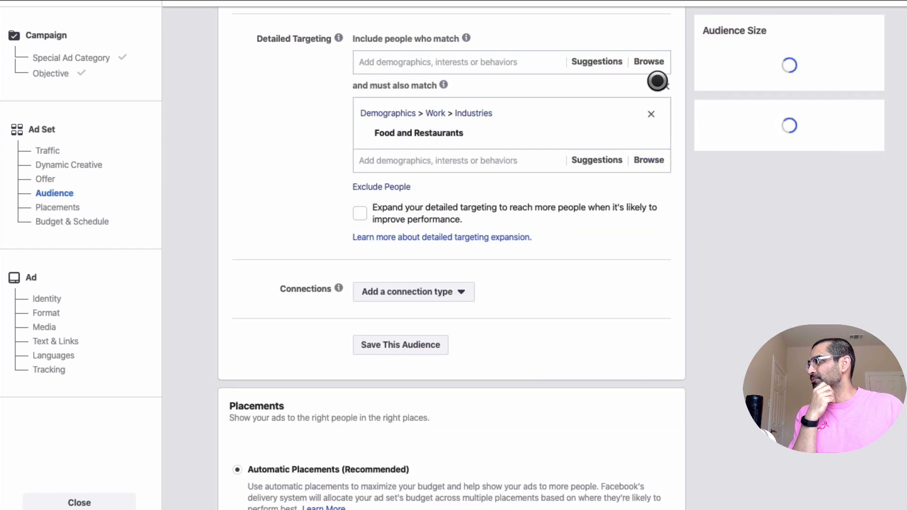
click(666, 86)
Browse the included demographics for work industries and add Business and Finance
click(649, 61)
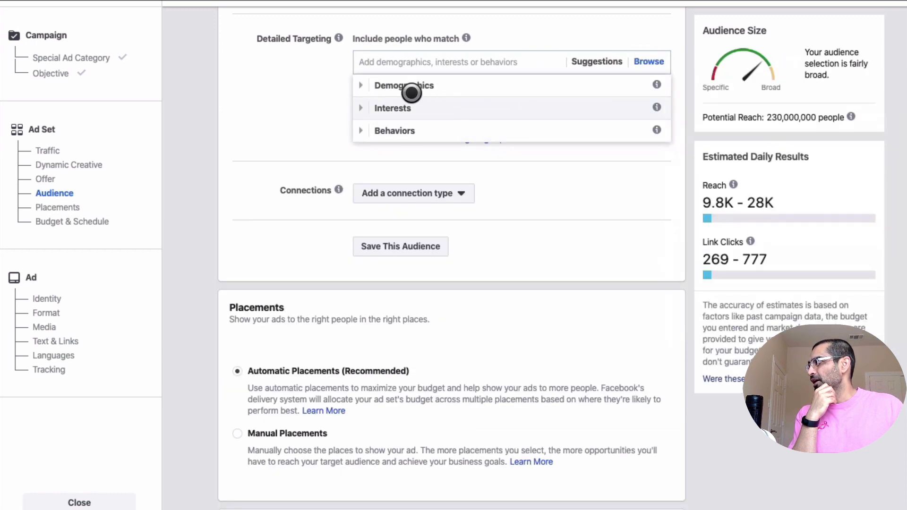
click(362, 85)
click(377, 215)
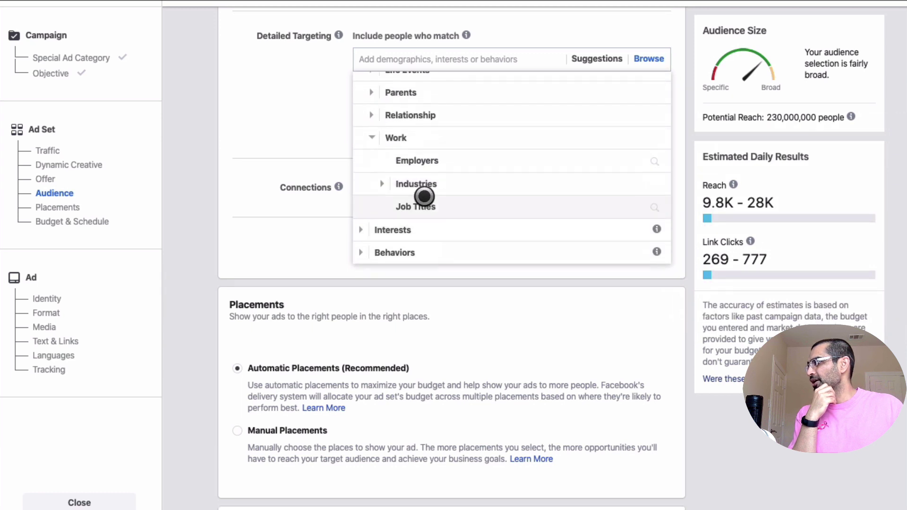
click(389, 179)
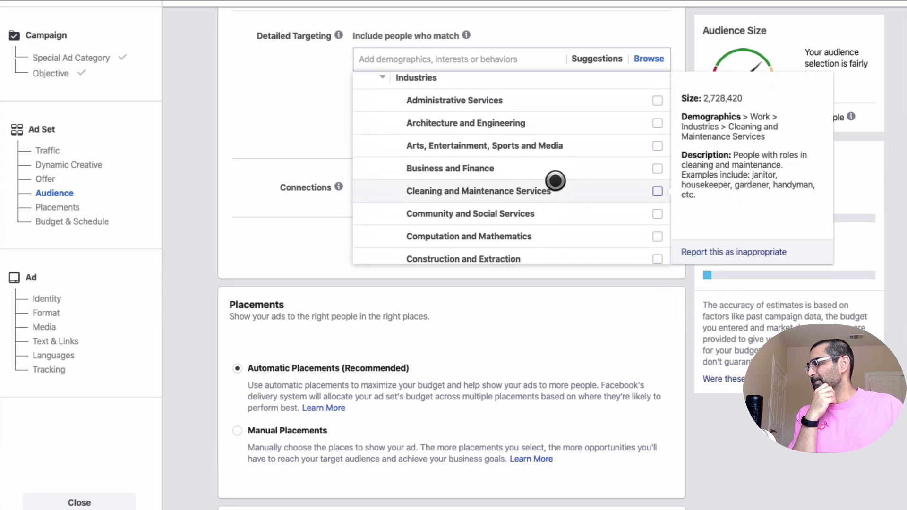
click(662, 166)
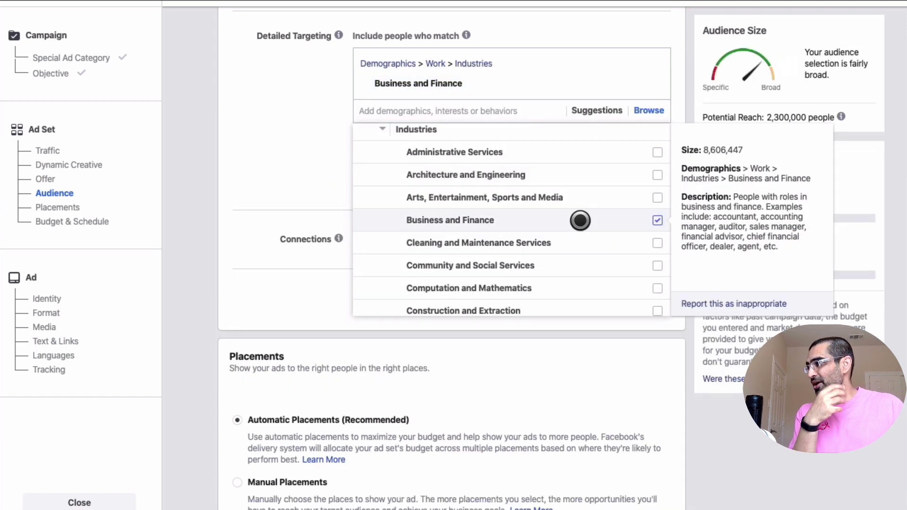
Replace Business and Finance with Food and Restaurants as the included work industry
click(662, 213)
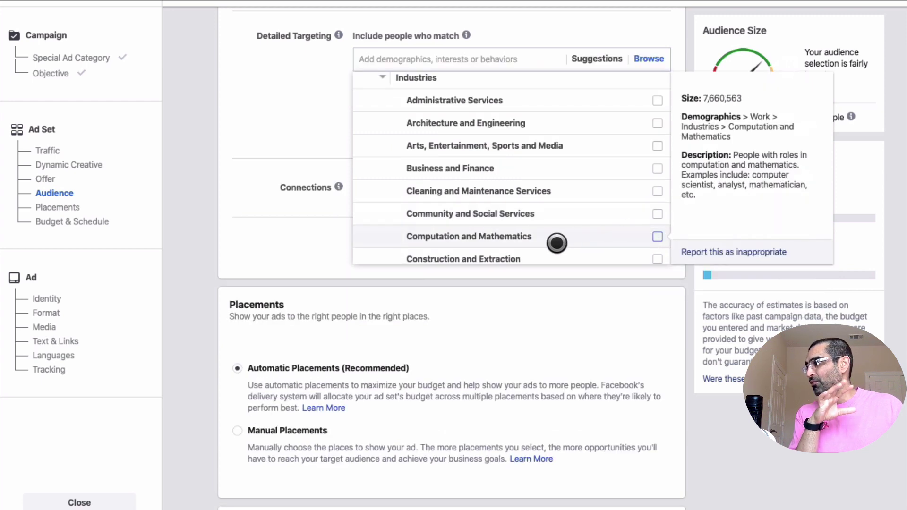
scroll(558, 241, down, 4)
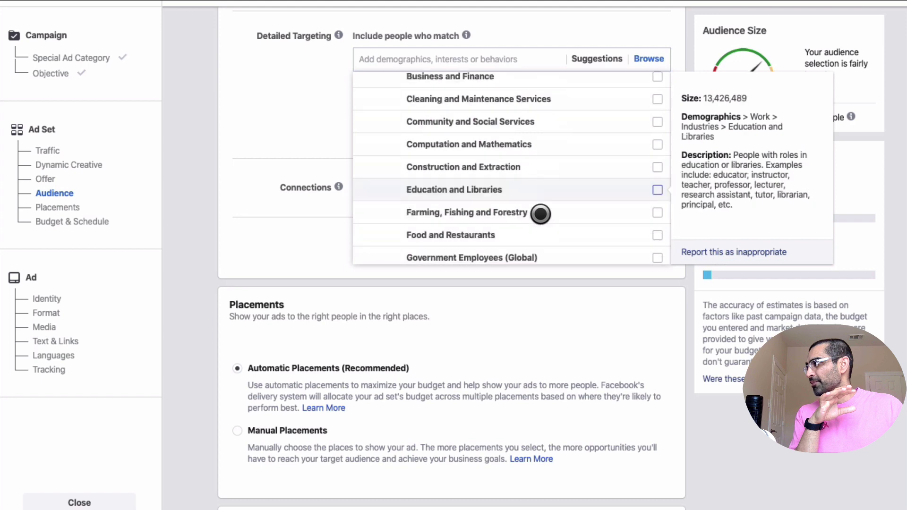
click(659, 230)
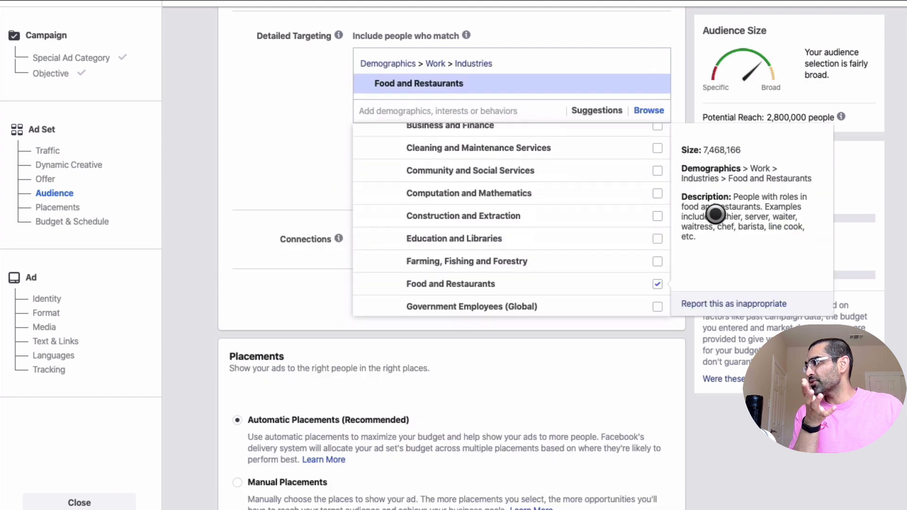
click(286, 136)
mouse_move(460, 80)
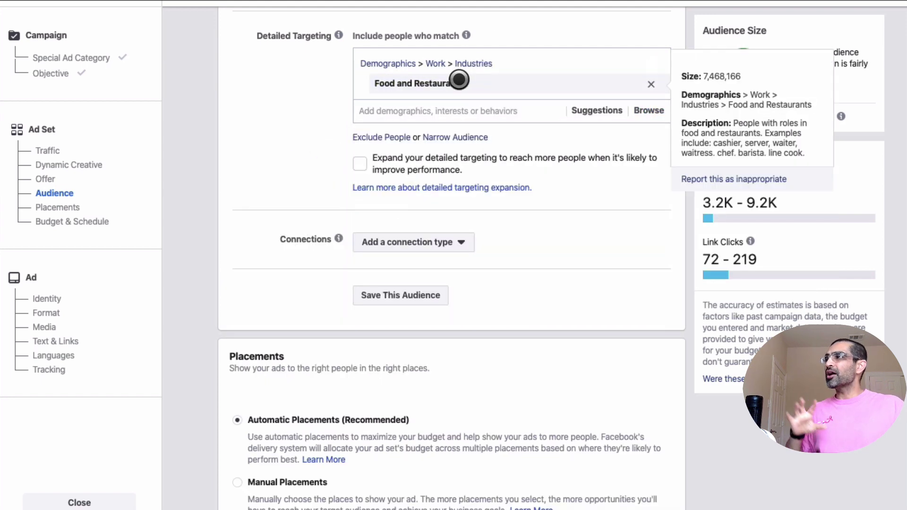